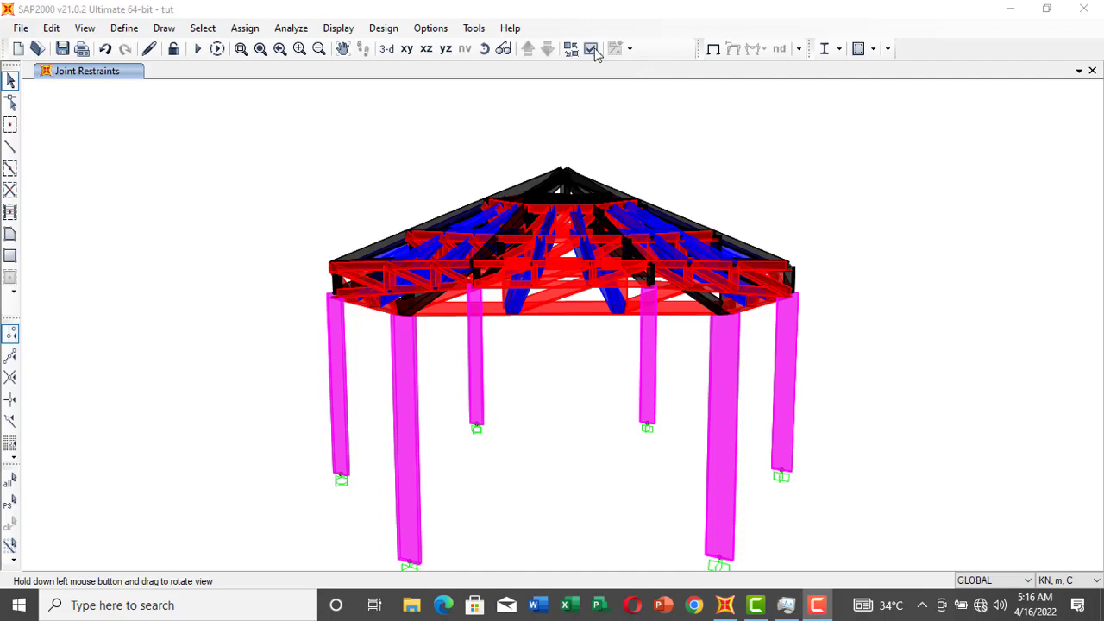
# Switch the 3-D model's view type from extruded to Standard in the general display options
pyautogui.click(592, 49)
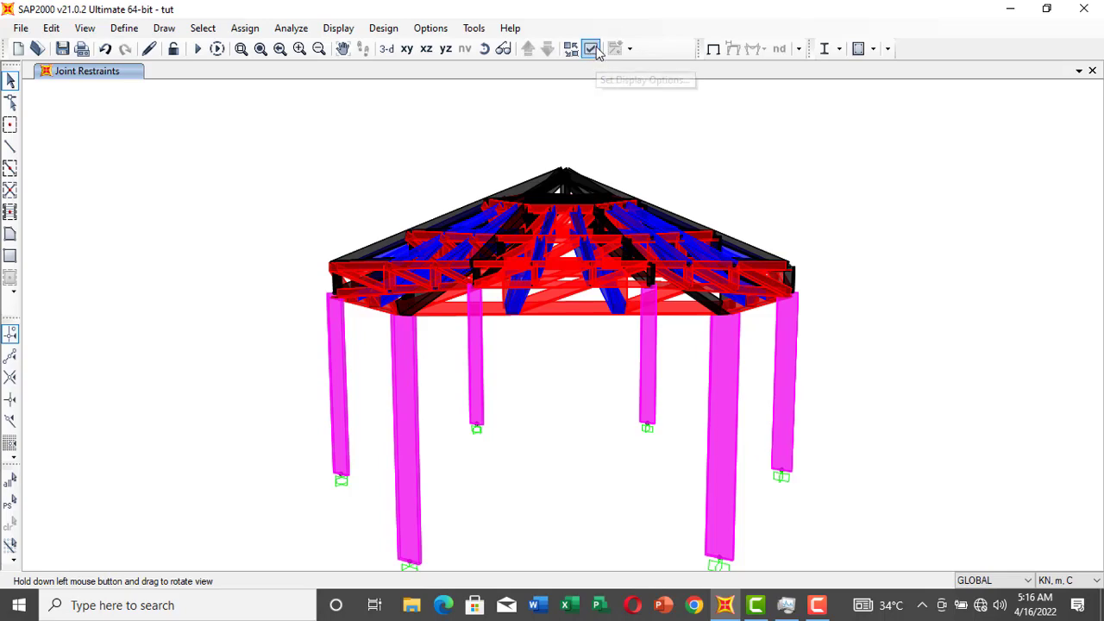
pyautogui.click(593, 49)
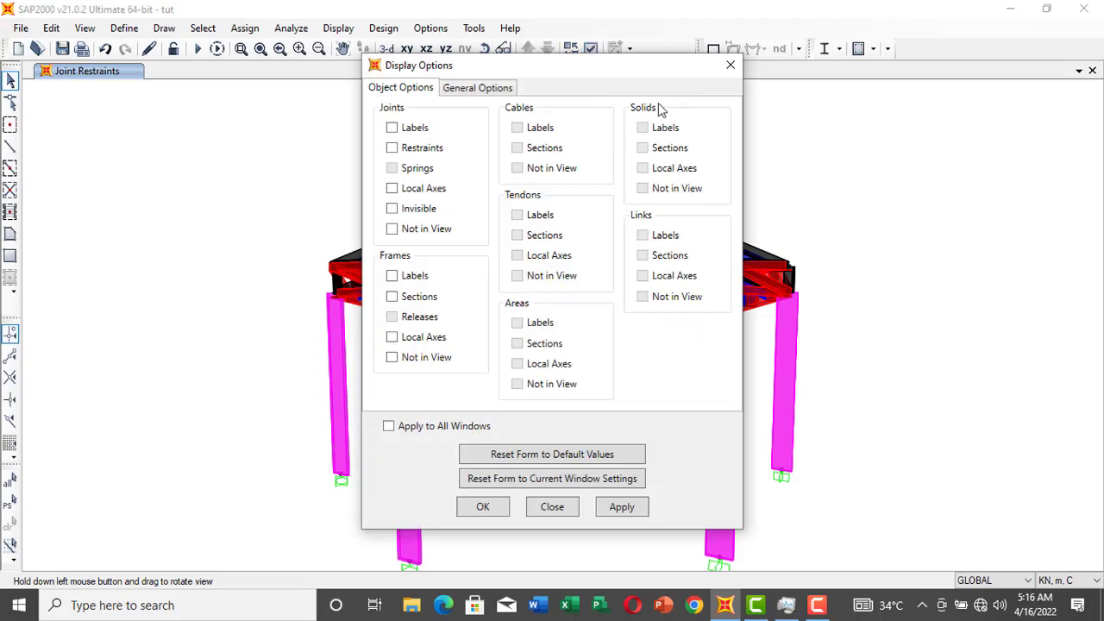
pyautogui.click(477, 87)
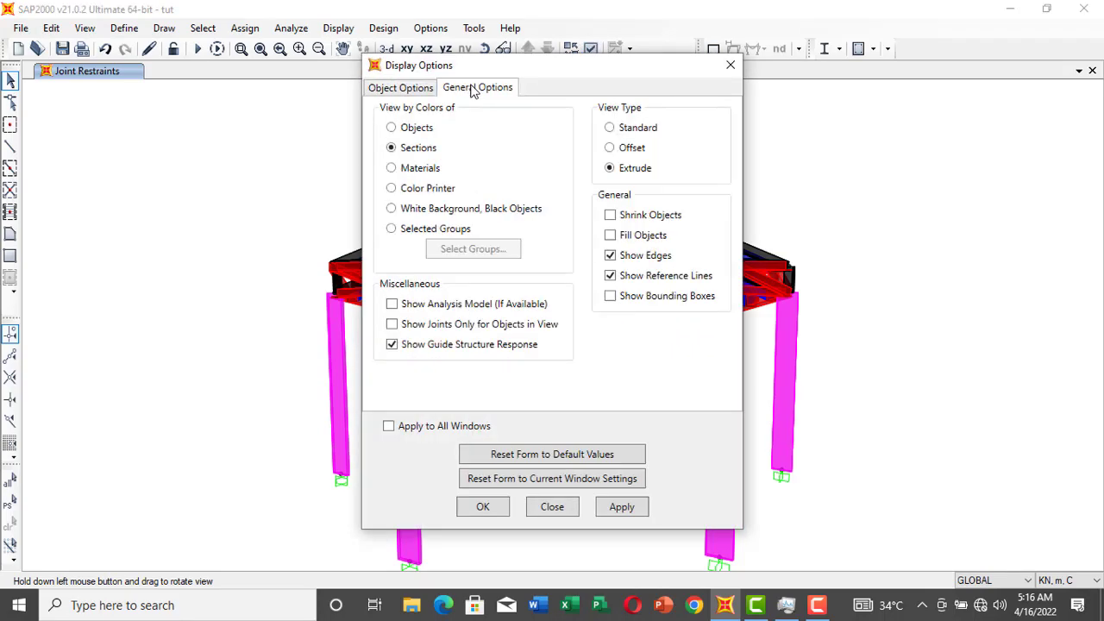
pyautogui.click(612, 129)
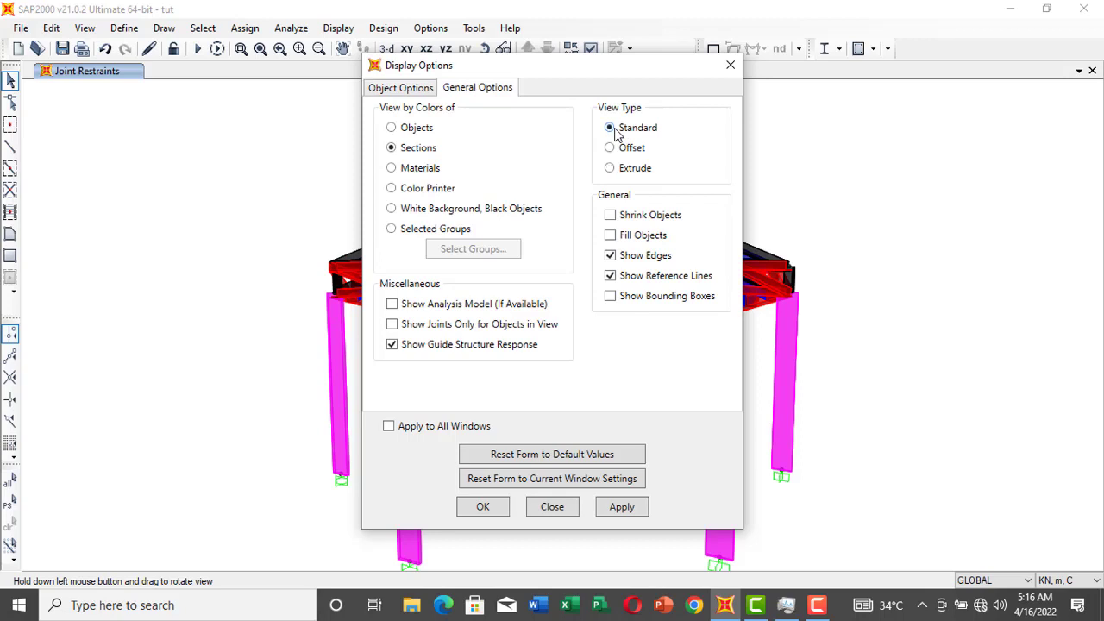
pyautogui.click(619, 509)
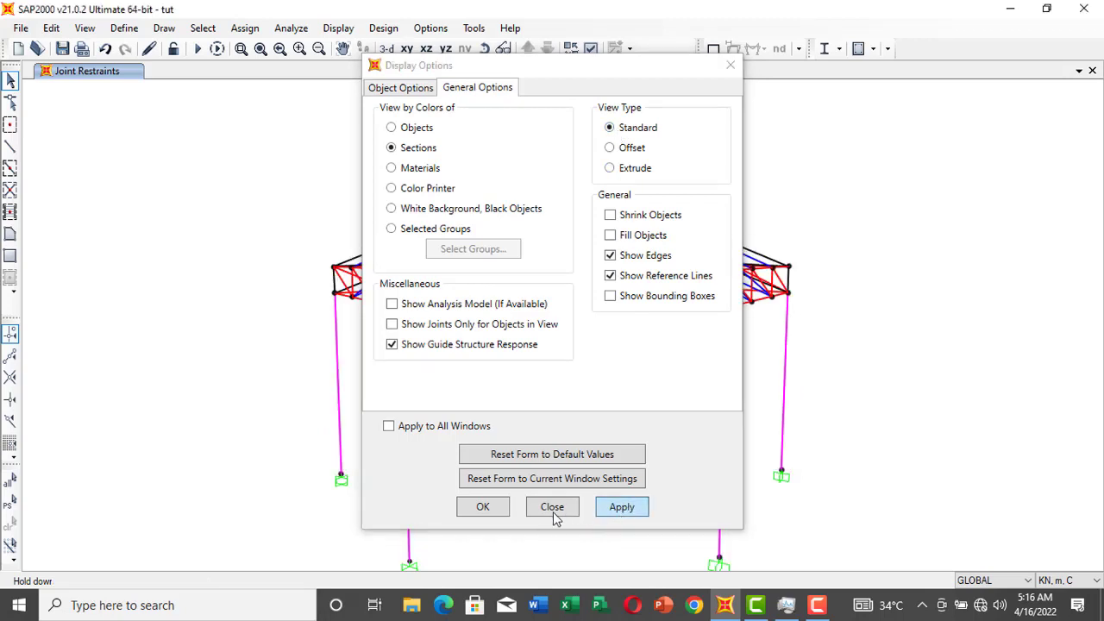
pyautogui.click(484, 507)
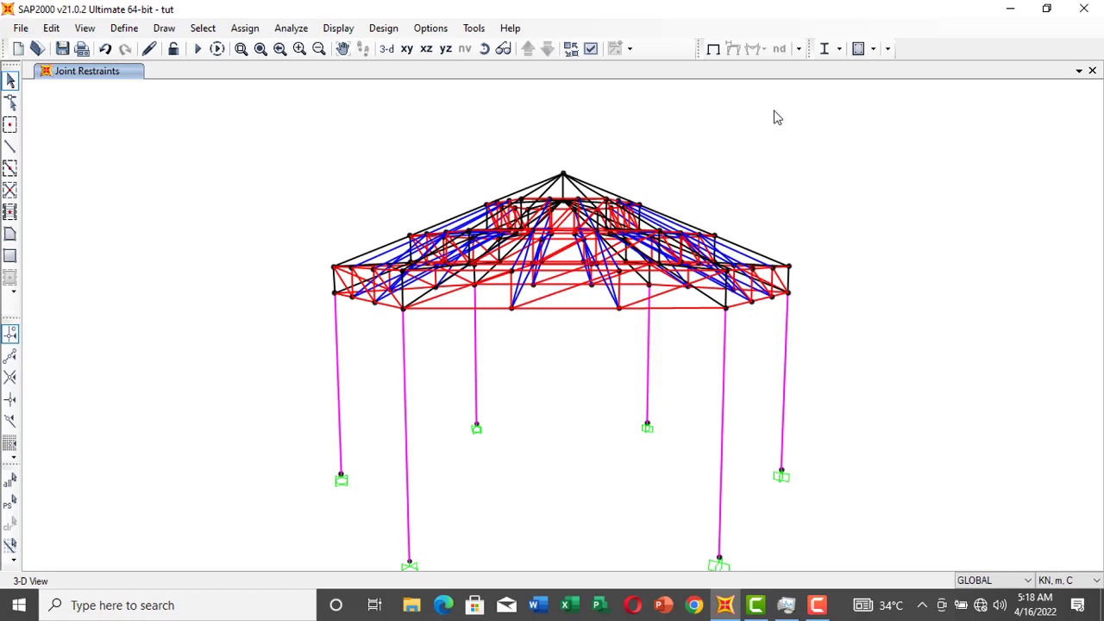
# Review the weight per unit volume and other property data of the S275 steel material
pyautogui.click(121, 28)
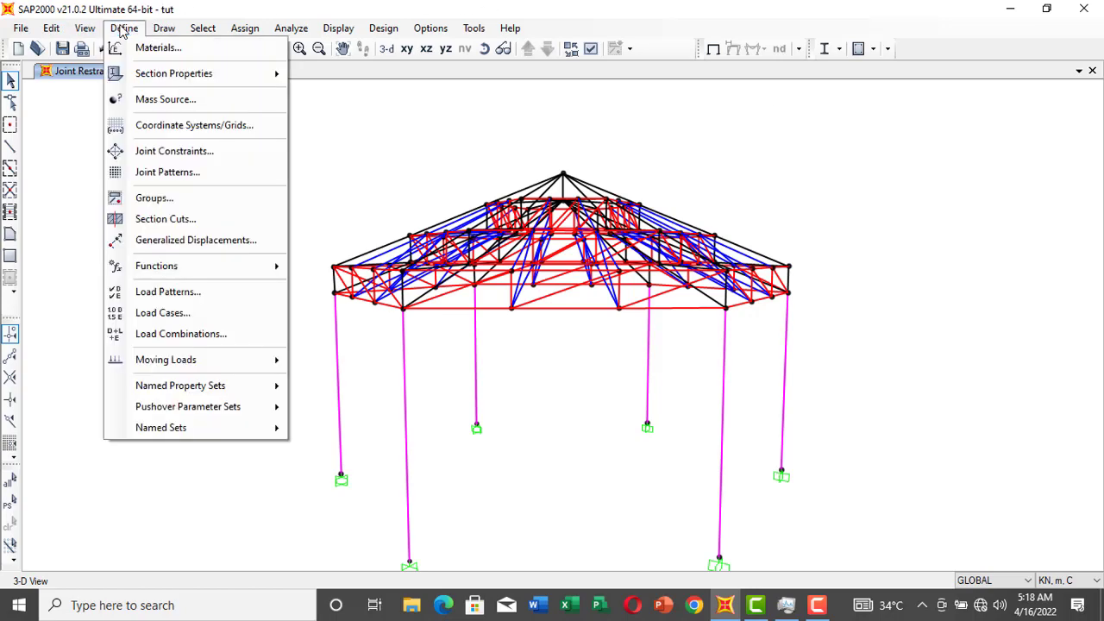
pyautogui.click(157, 49)
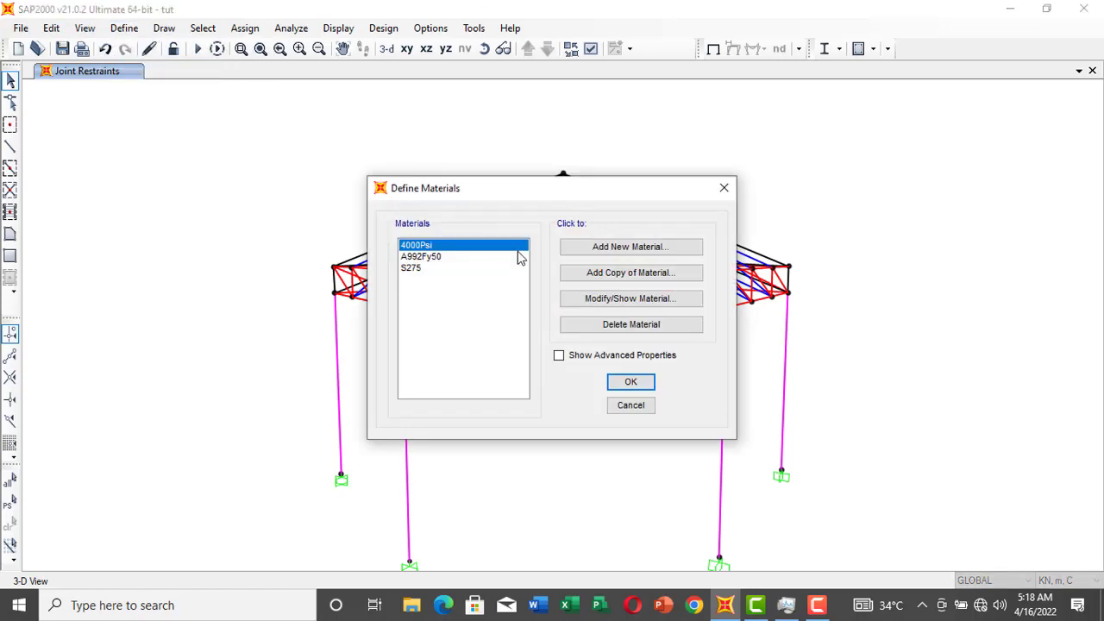
pyautogui.click(423, 269)
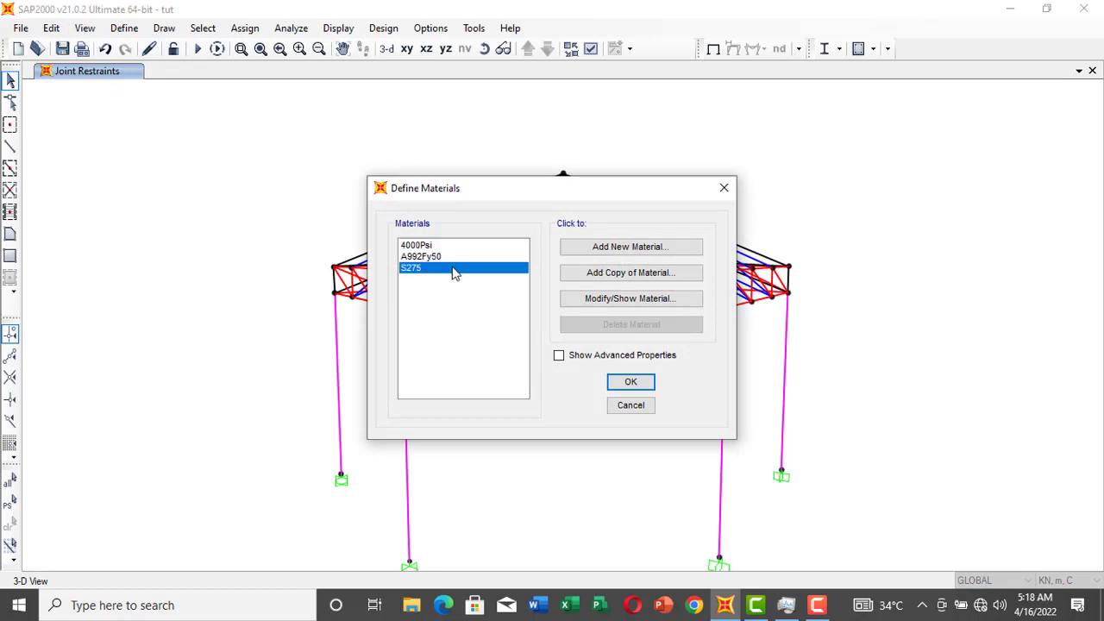
pyautogui.click(613, 300)
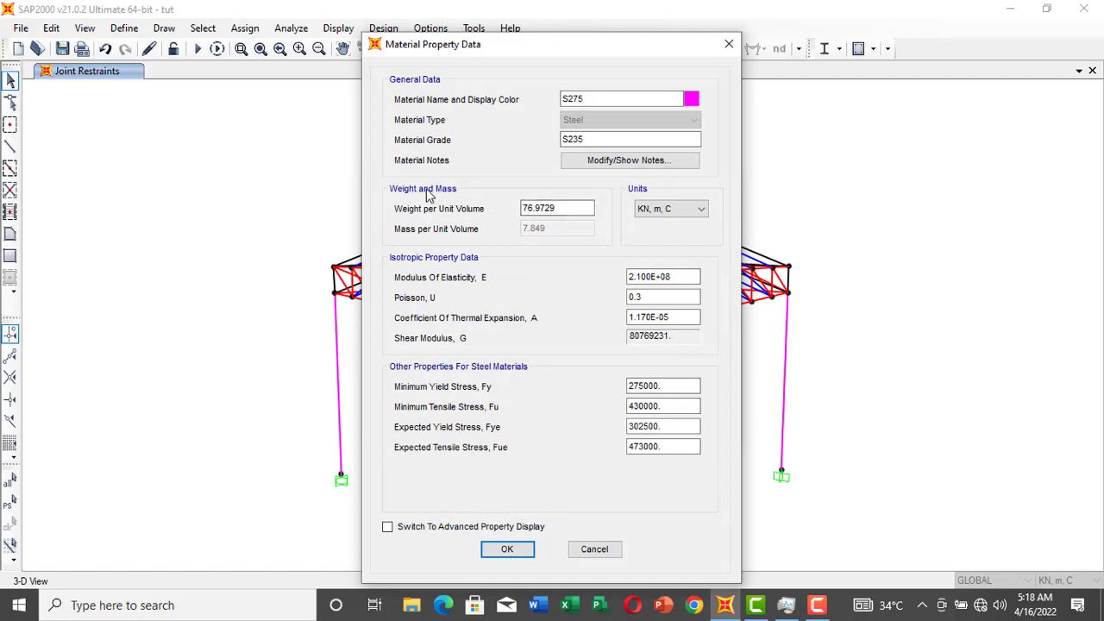
pyautogui.click(541, 208)
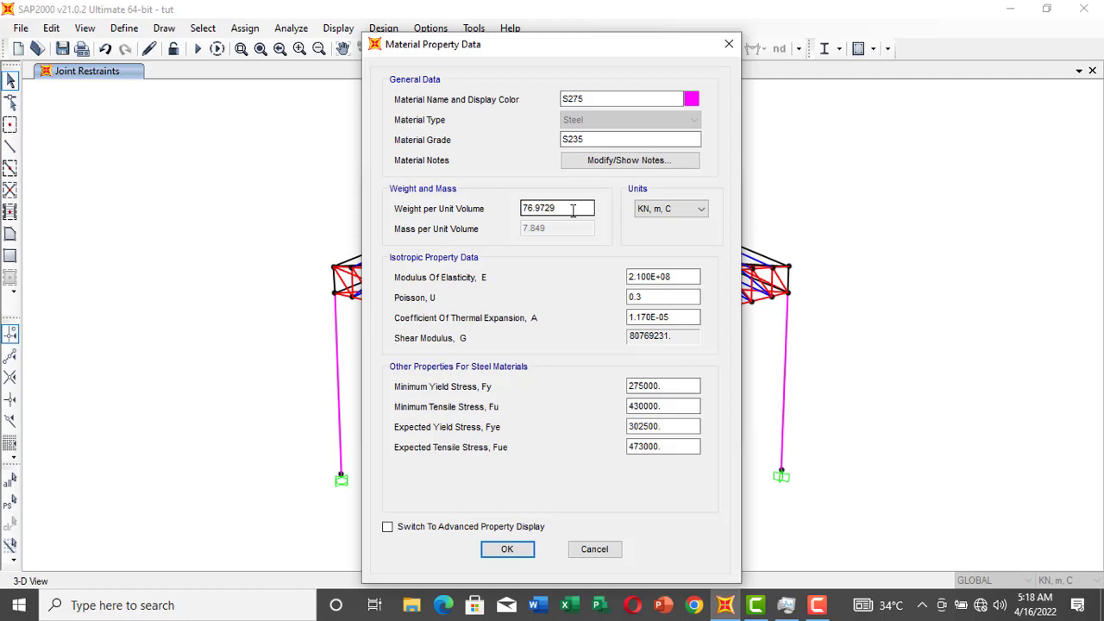
pyautogui.click(729, 43)
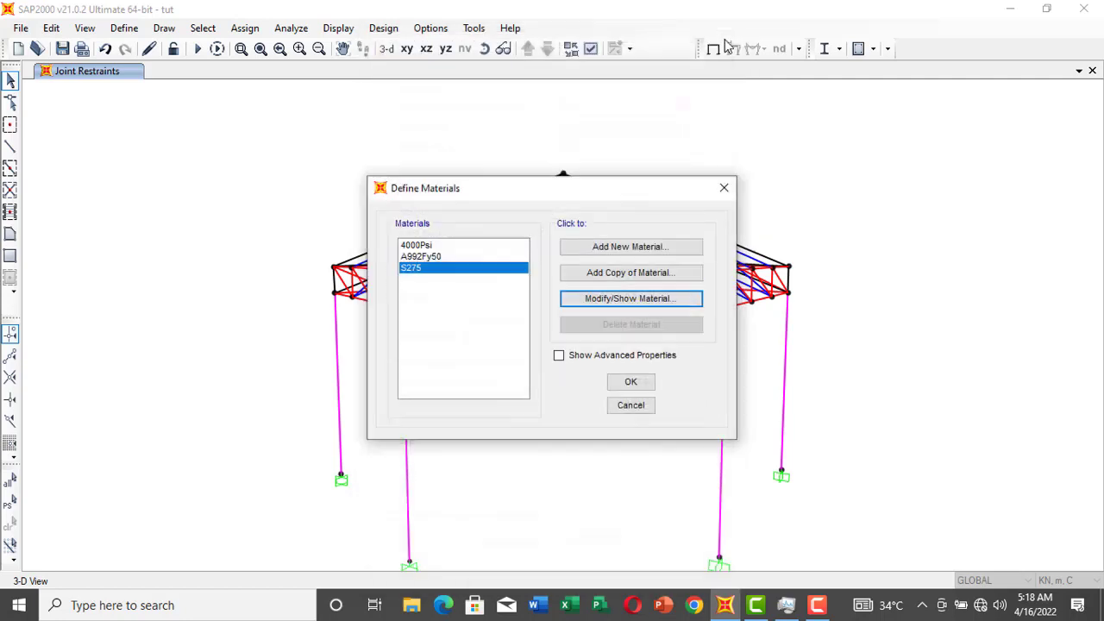
pyautogui.click(723, 187)
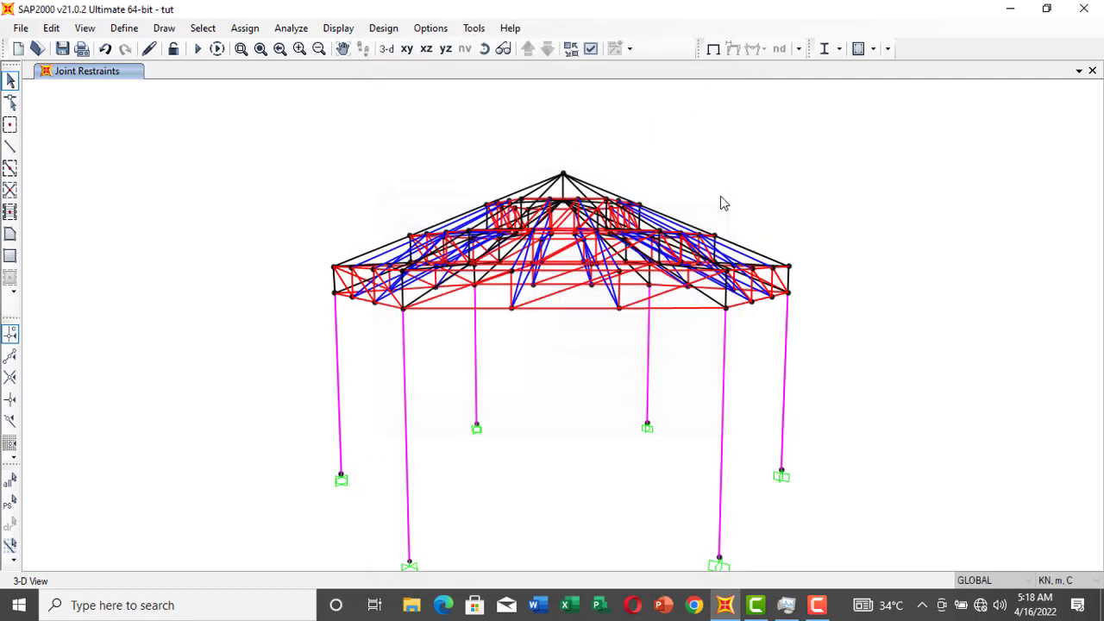
# Review the list of frame section properties defined for the model
pyautogui.click(125, 29)
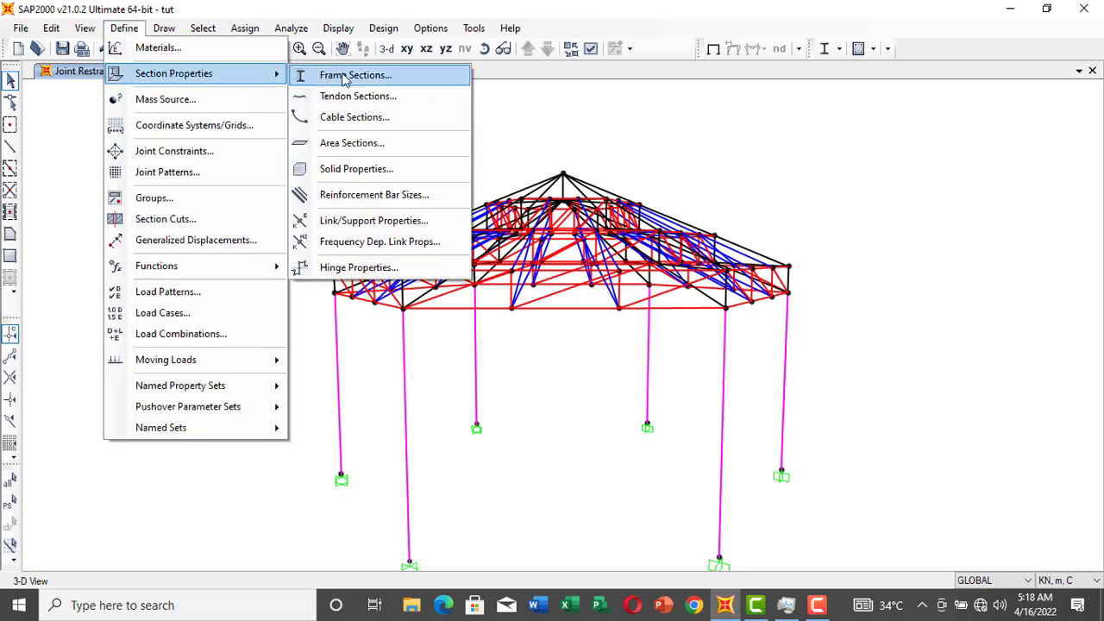
pyautogui.click(349, 79)
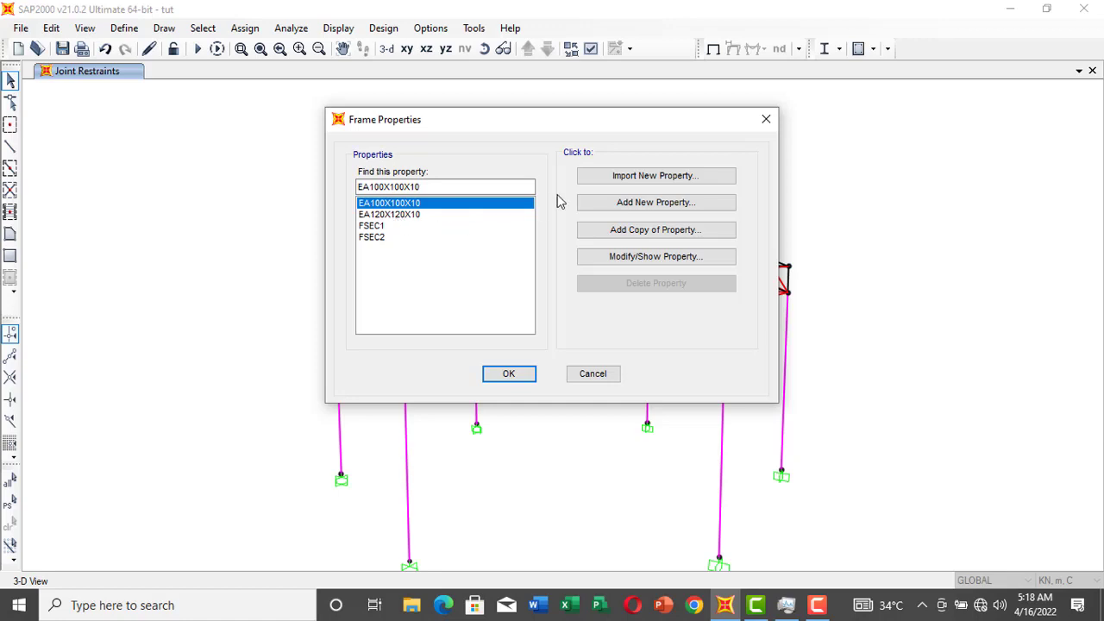
pyautogui.click(766, 121)
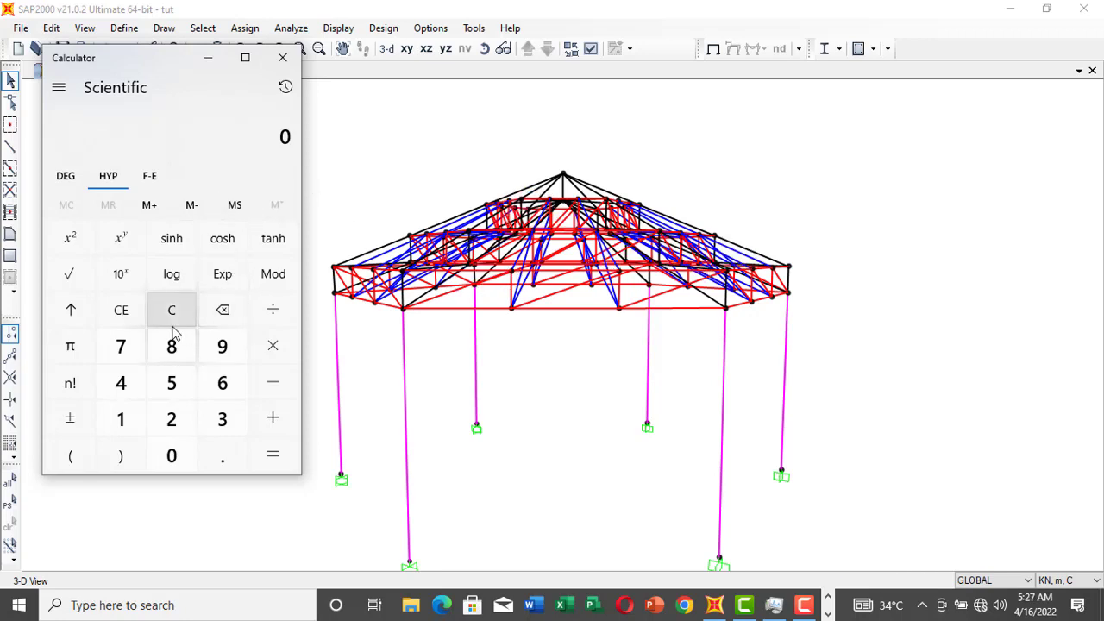
# Calculate the column weight in Calculator as 0.23 × 0.23 × 2.1 × 77
pyautogui.write('.23')
pyautogui.click(275, 346)
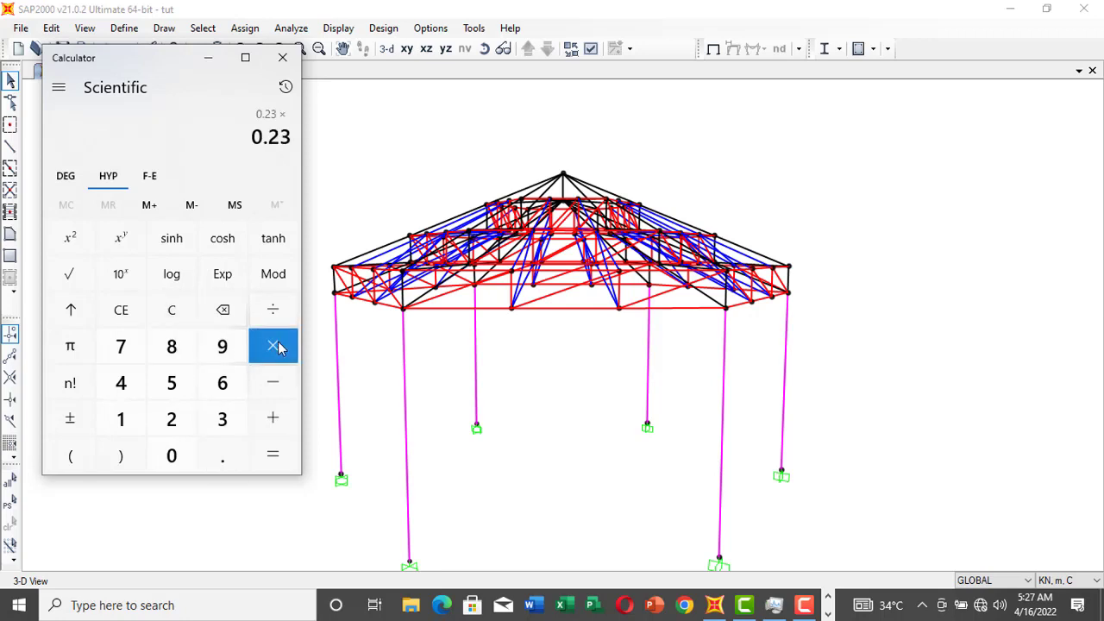
pyautogui.write('0.23')
pyautogui.click(274, 349)
pyautogui.write('2.1')
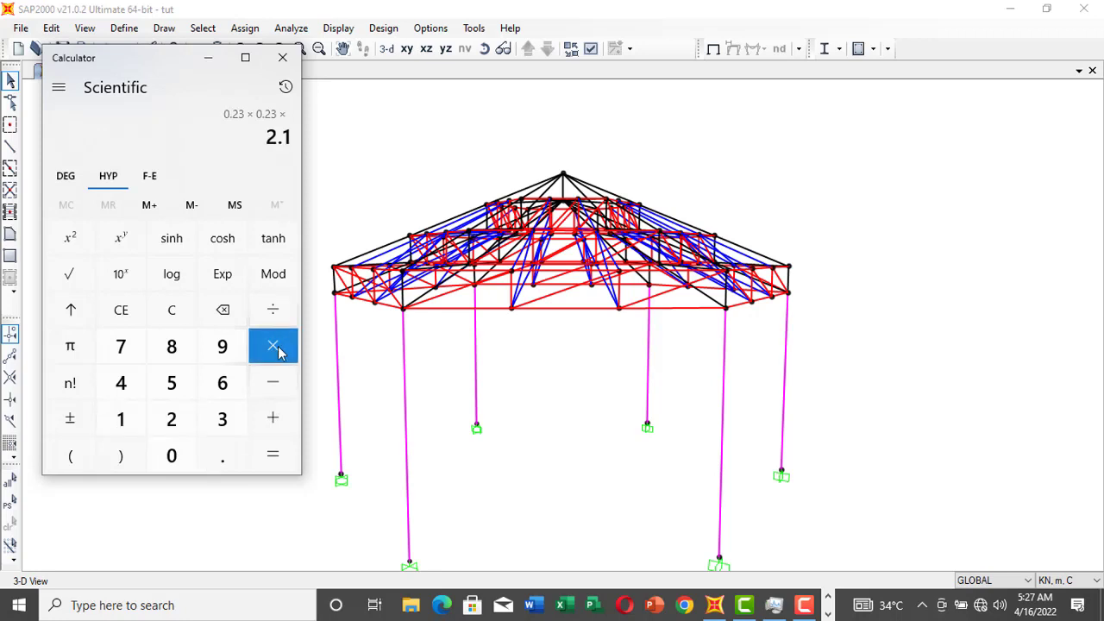
pyautogui.click(274, 349)
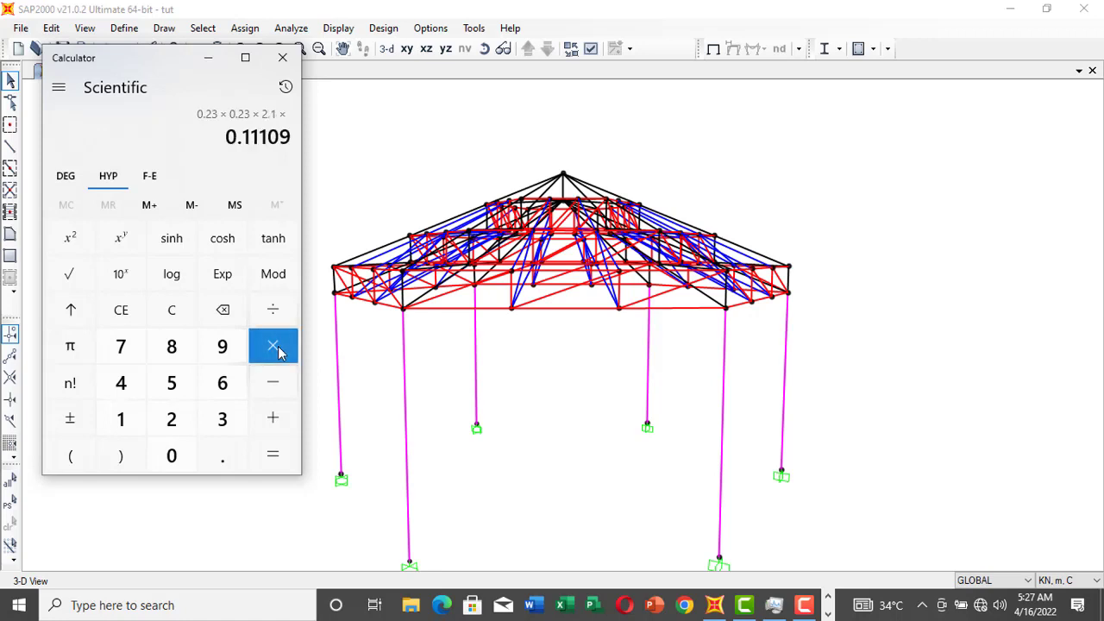
pyautogui.write('77')
pyautogui.click(272, 454)
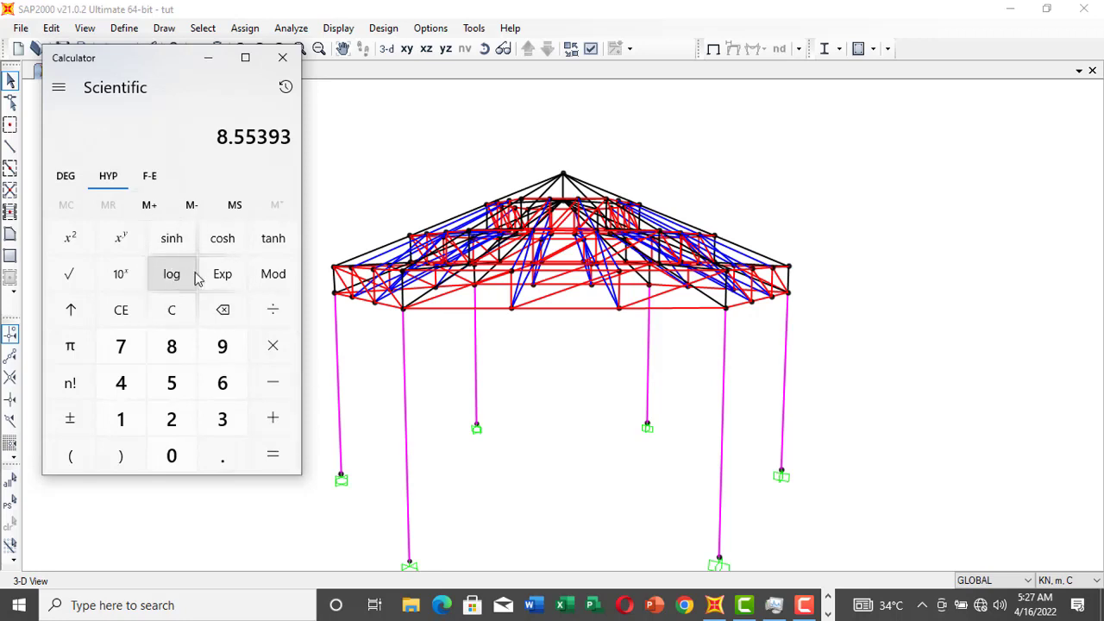
# Clear the calculator, compute 0.12 × 0.01 × 77 for the angle section's weight, and return to SAP2000
pyautogui.click(128, 310)
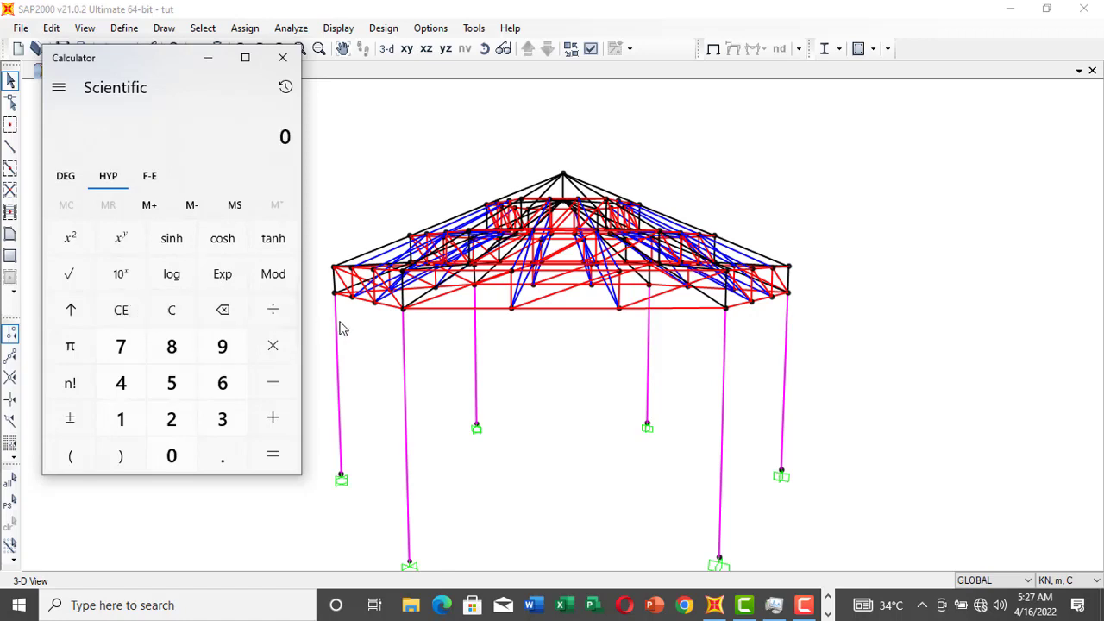
pyautogui.write('.12')
pyautogui.click(275, 352)
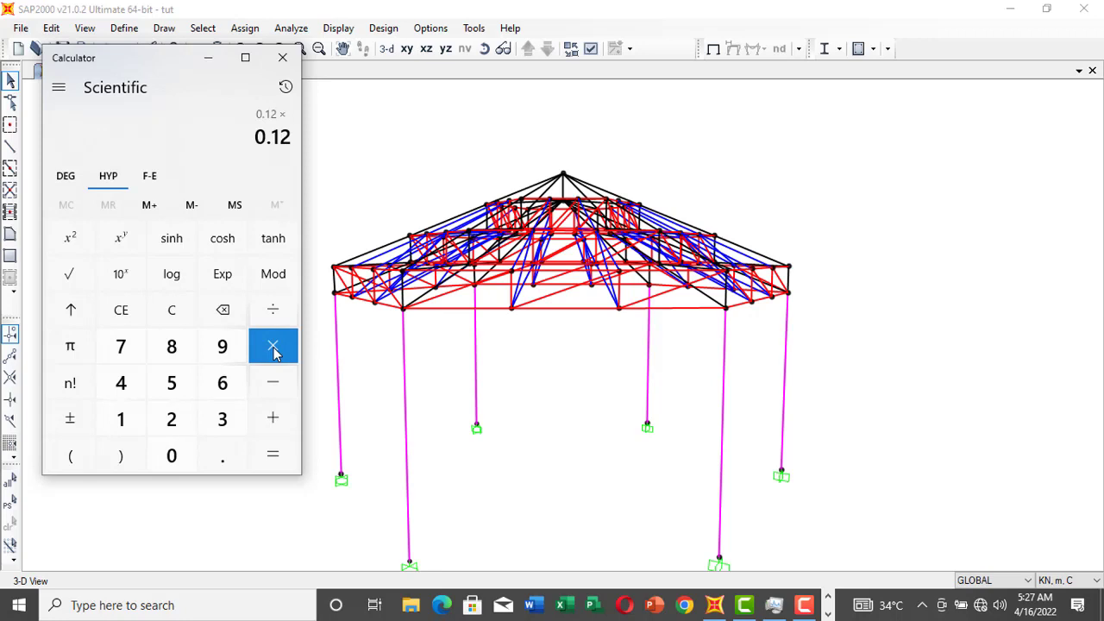
pyautogui.write('0.01')
pyautogui.click(276, 352)
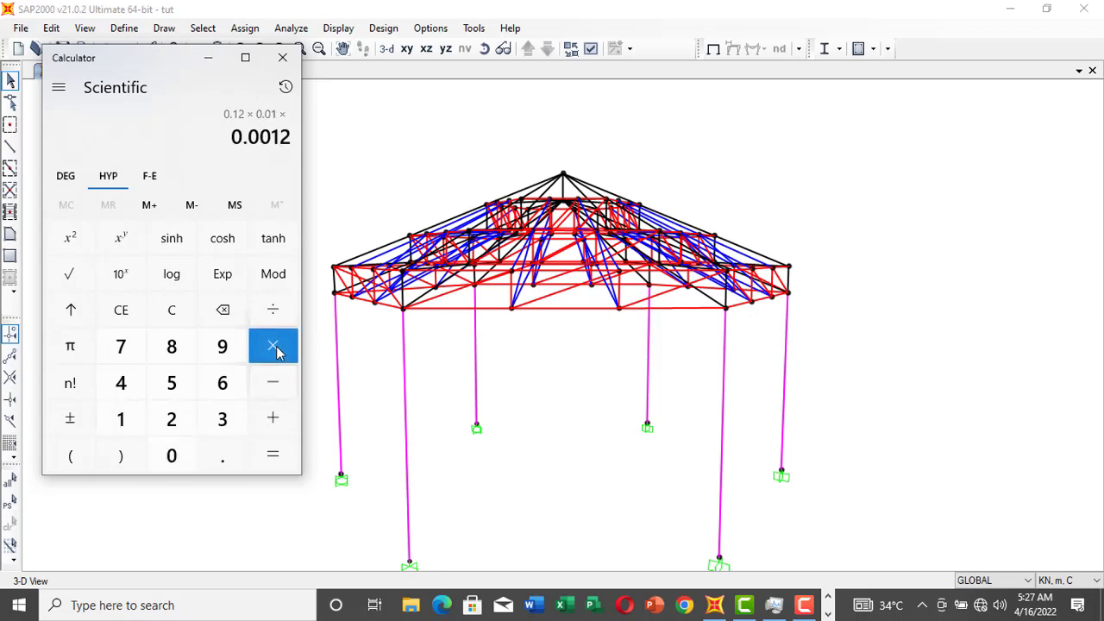
pyautogui.write('77')
pyautogui.click(276, 455)
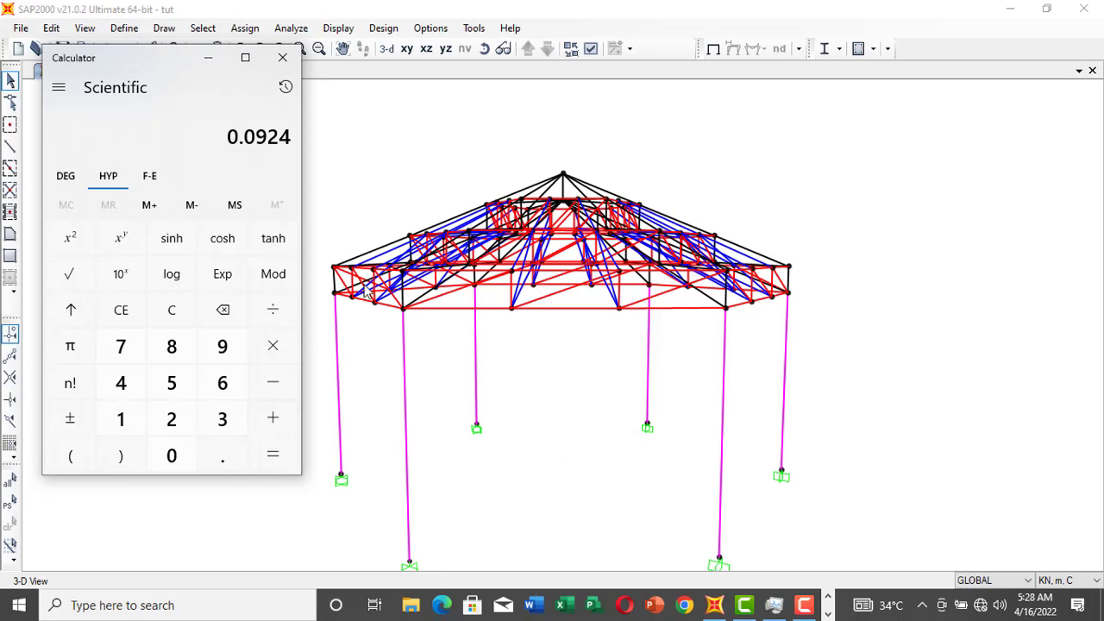
pyautogui.click(285, 62)
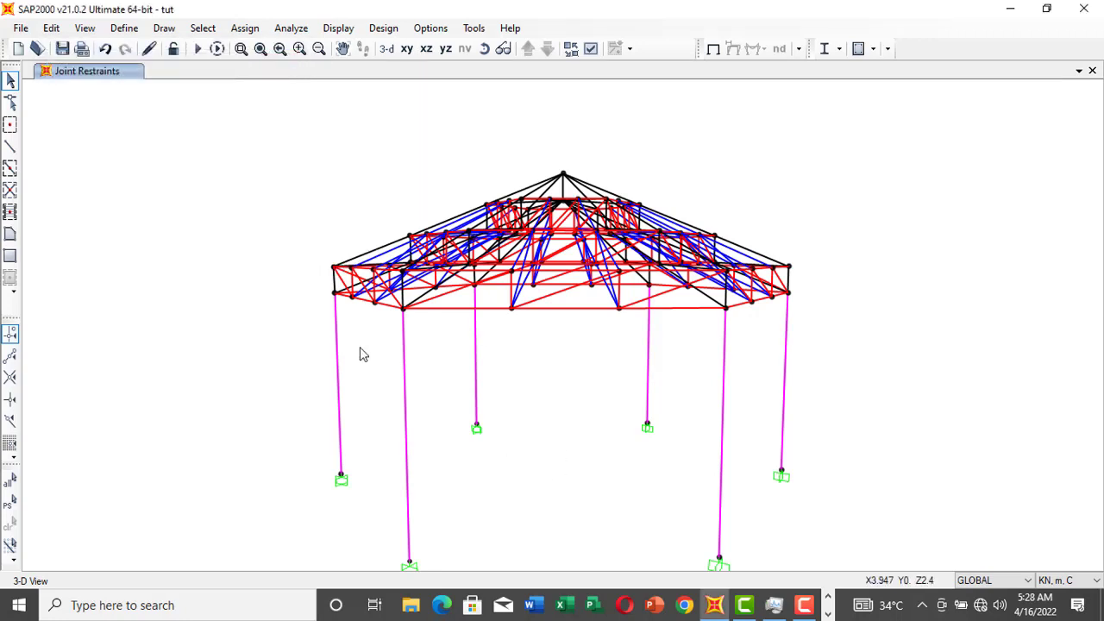
# Assign a DEAD joint force of -10 kN in Global Z to the six column-top joints, replacing existing loads
pyautogui.click(336, 296)
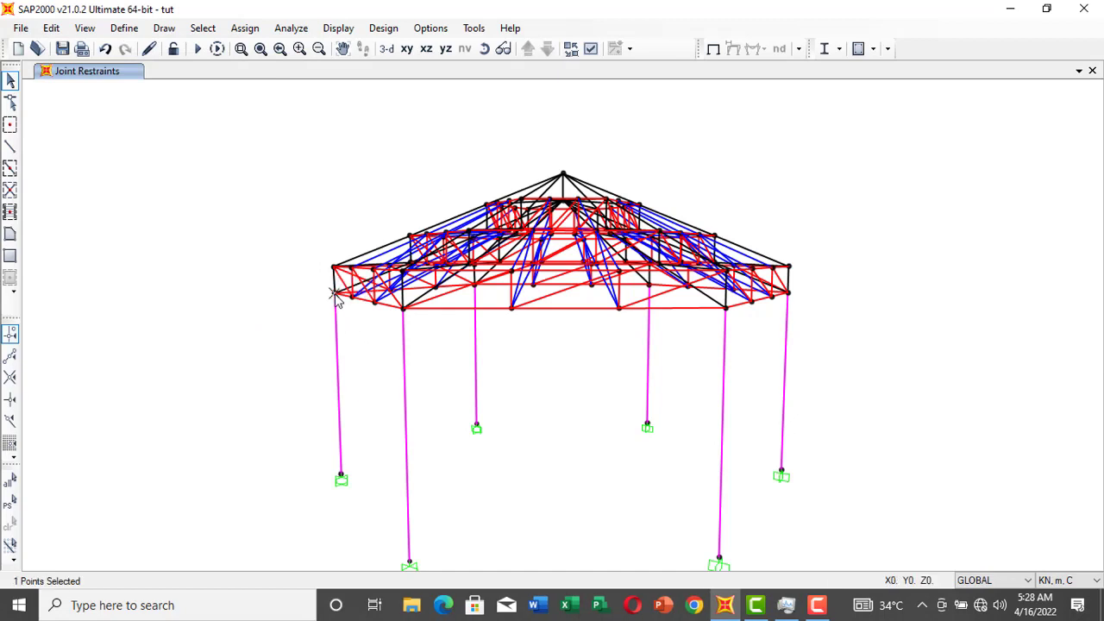
pyautogui.click(406, 314)
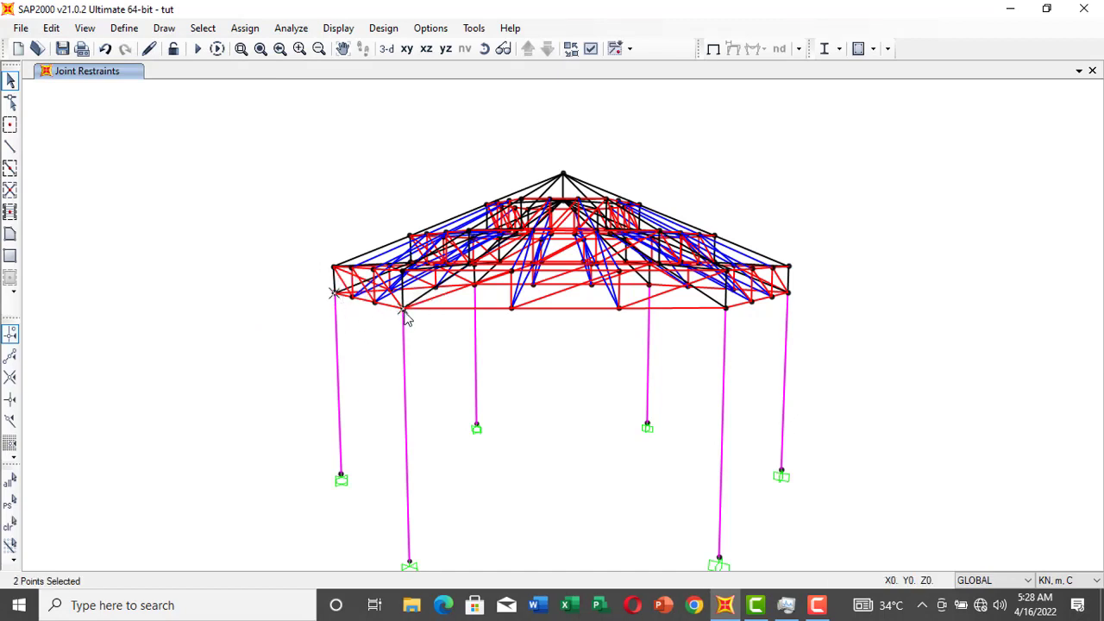
pyautogui.click(476, 289)
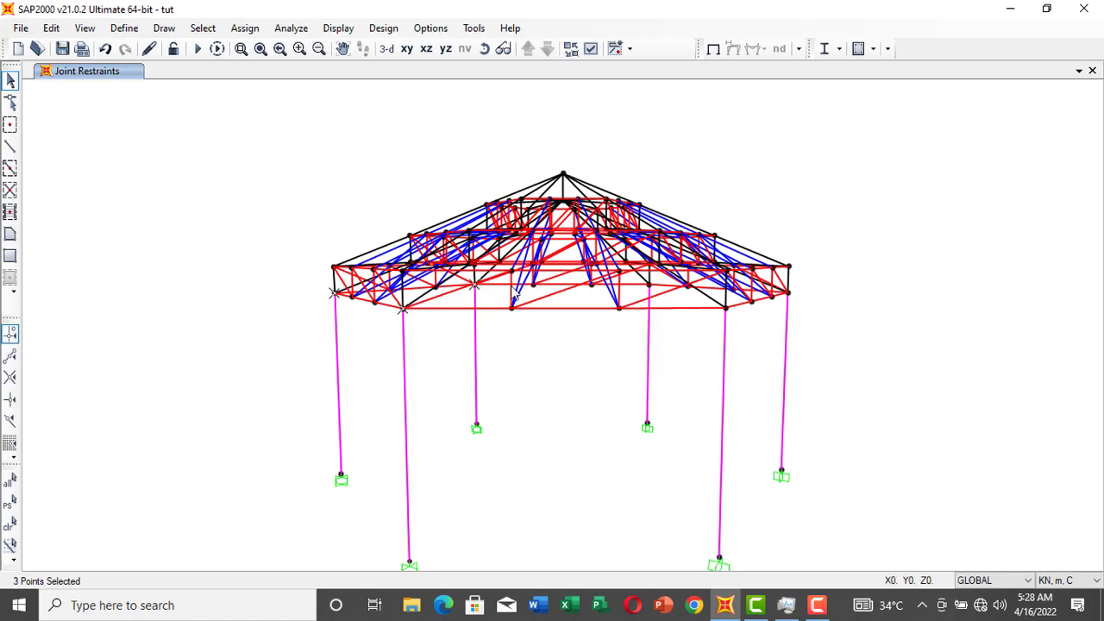
pyautogui.click(649, 288)
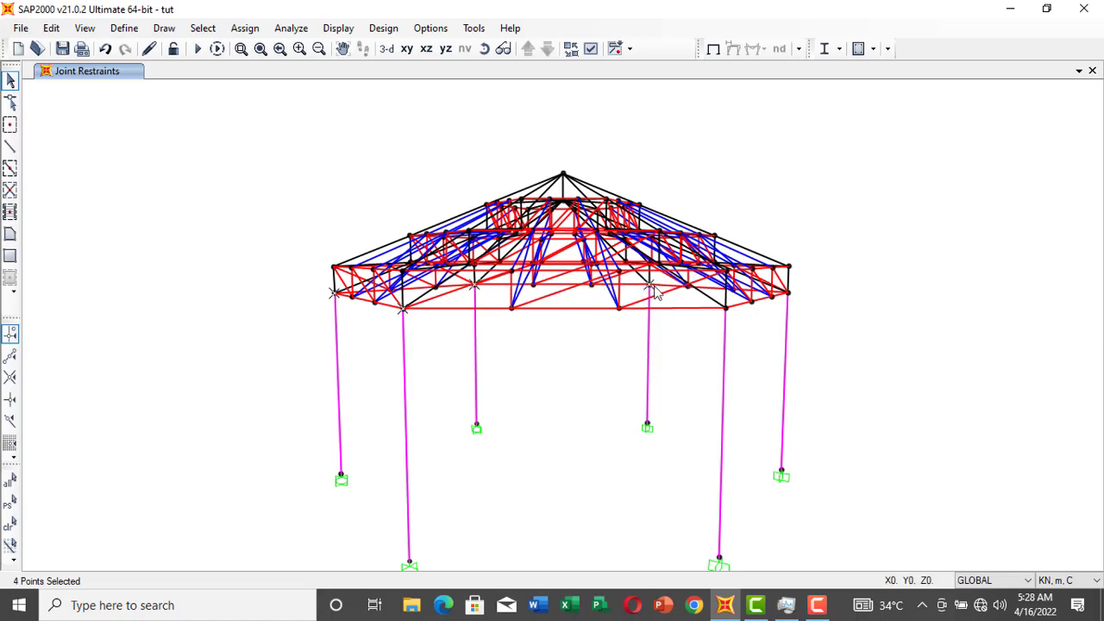
pyautogui.click(791, 302)
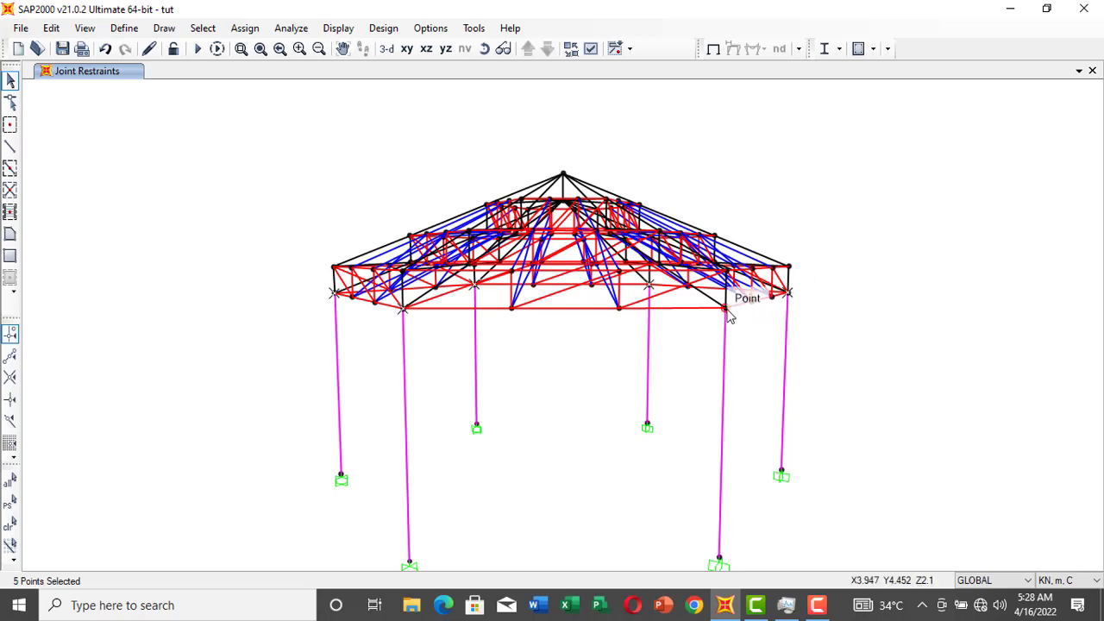
pyautogui.click(729, 316)
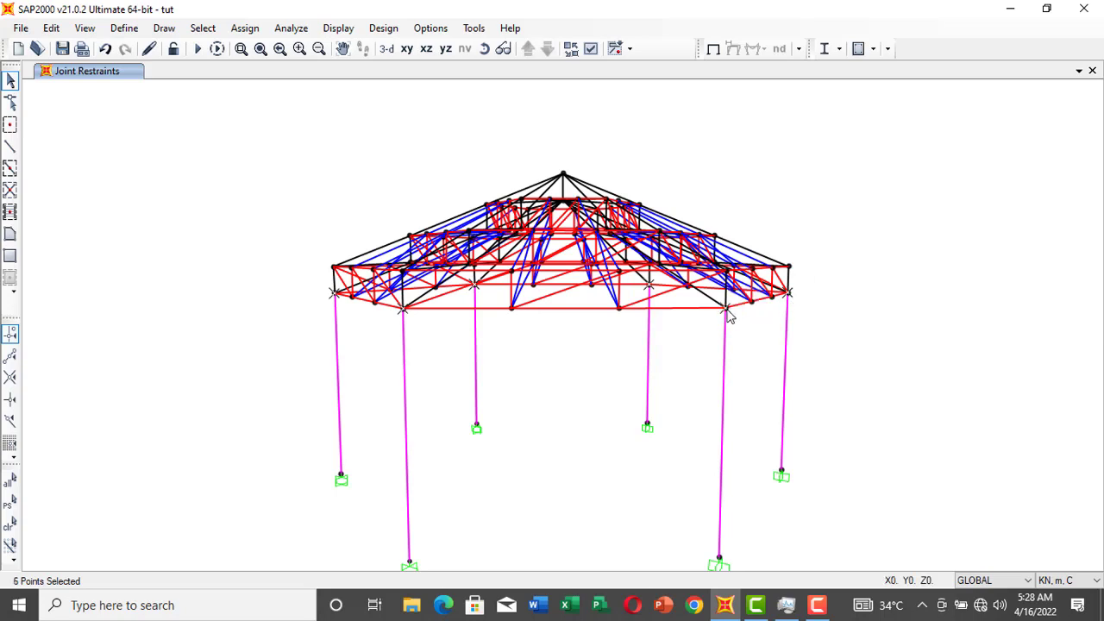
pyautogui.click(246, 29)
pyautogui.moveTo(332, 206)
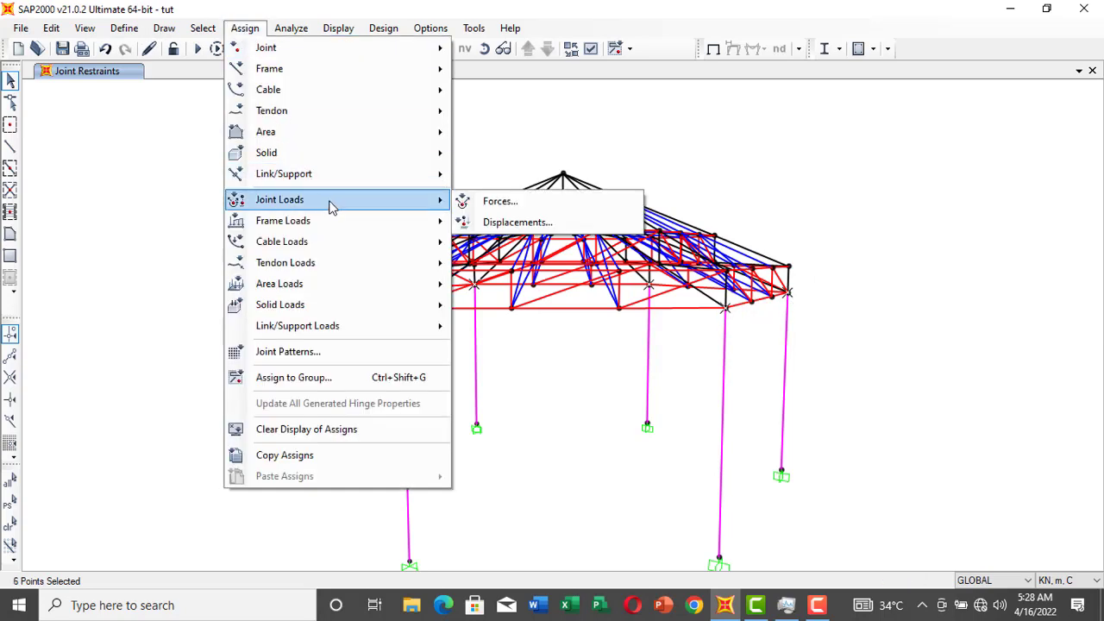
pyautogui.click(525, 207)
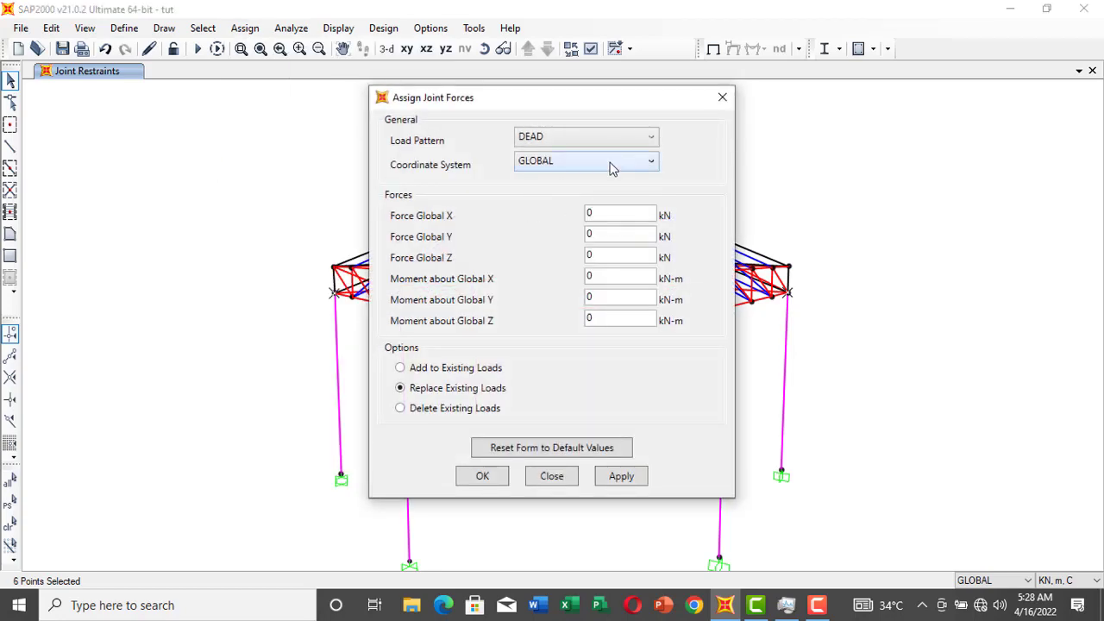
pyautogui.click(628, 168)
pyautogui.click(629, 168)
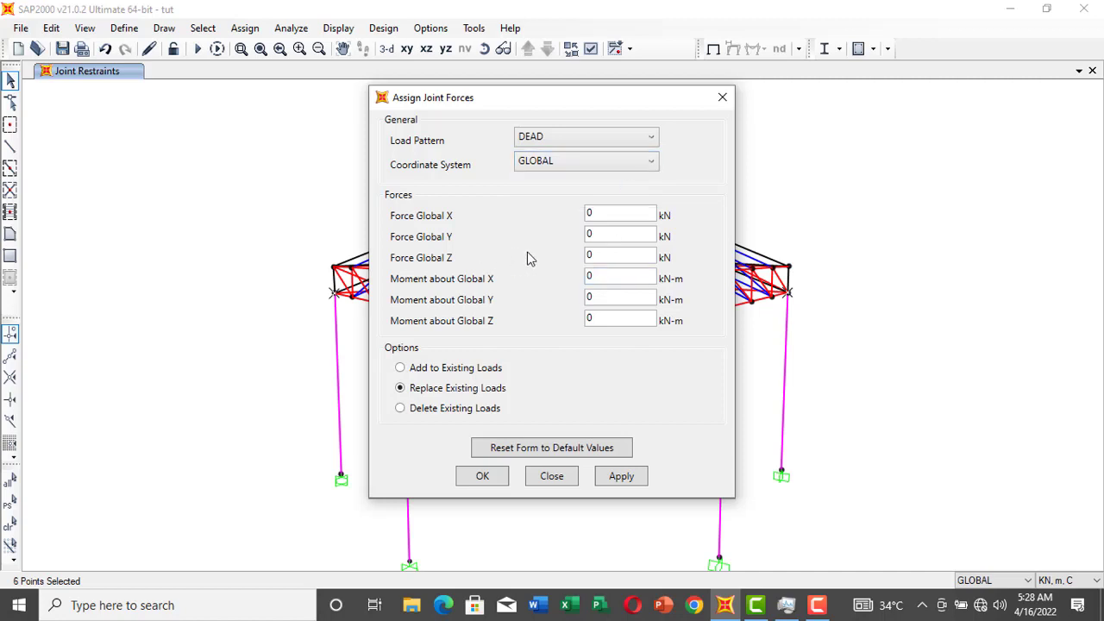
pyautogui.click(614, 258)
pyautogui.press('BackSpace')
pyautogui.click(625, 479)
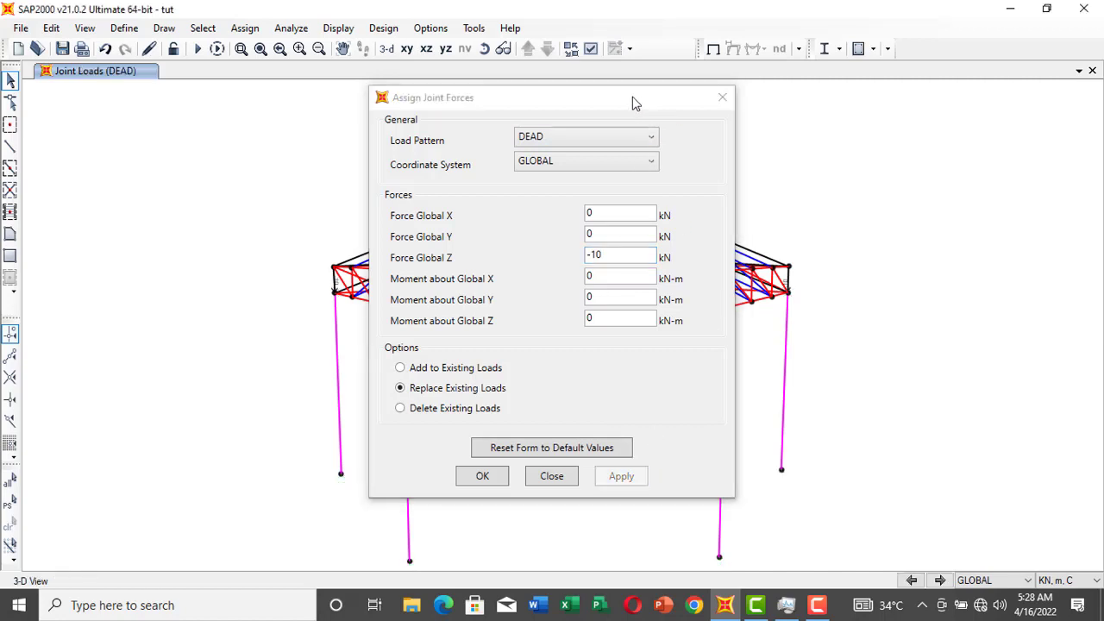
# Inspect the DEAD joint forces displayed at the column tops and close the joint force assignment form
pyautogui.moveTo(632, 97); pyautogui.dragTo(321, 107)
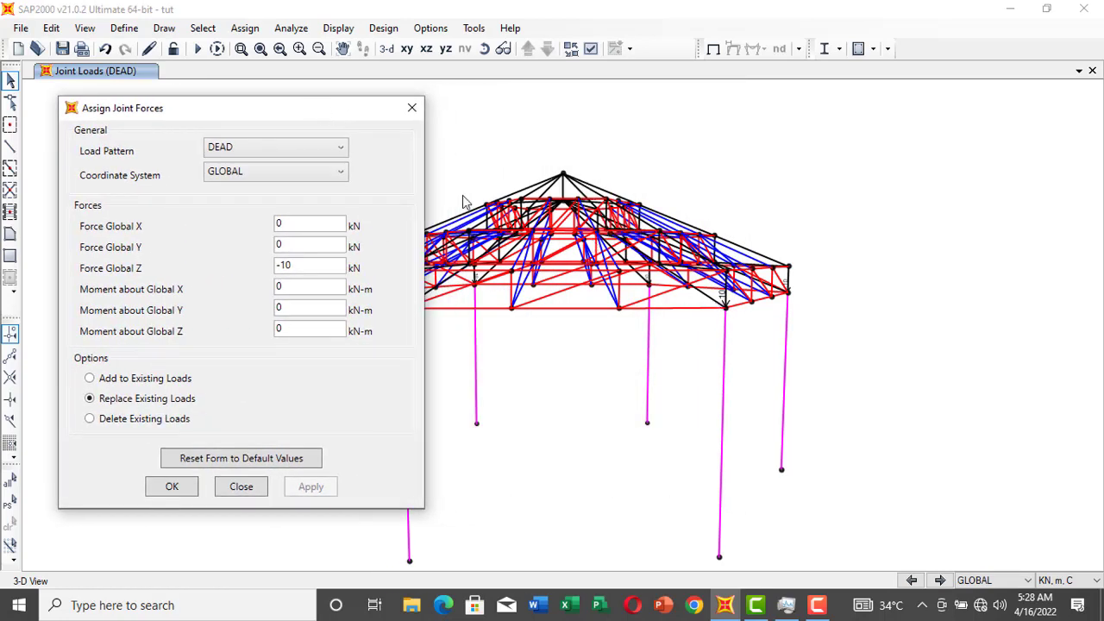
pyautogui.moveTo(199, 108); pyautogui.dragTo(62, 108)
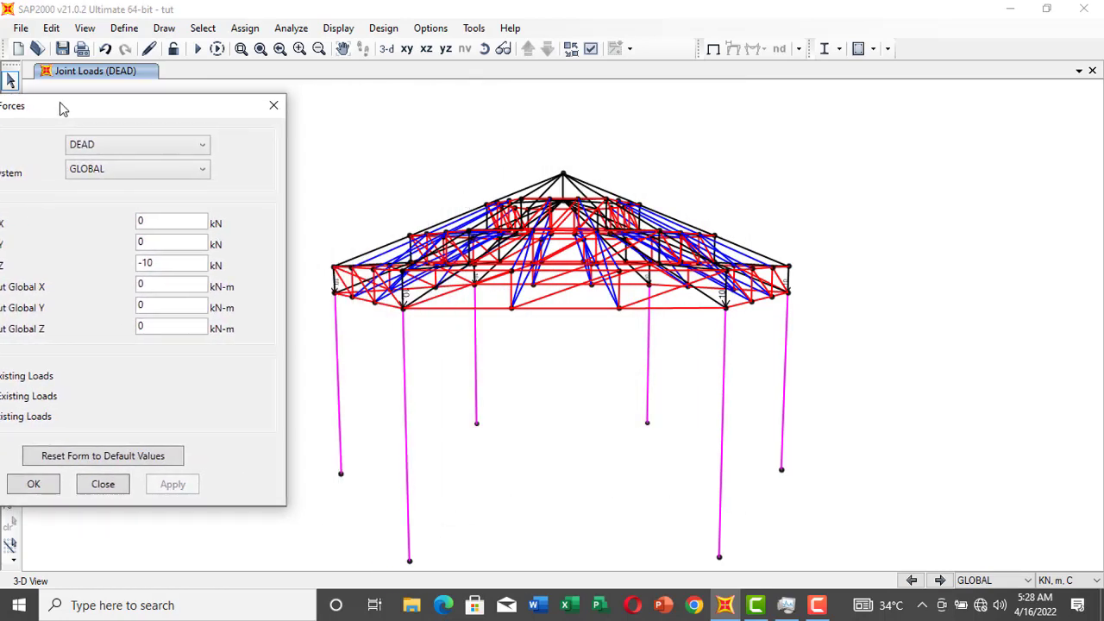
pyautogui.click(299, 49)
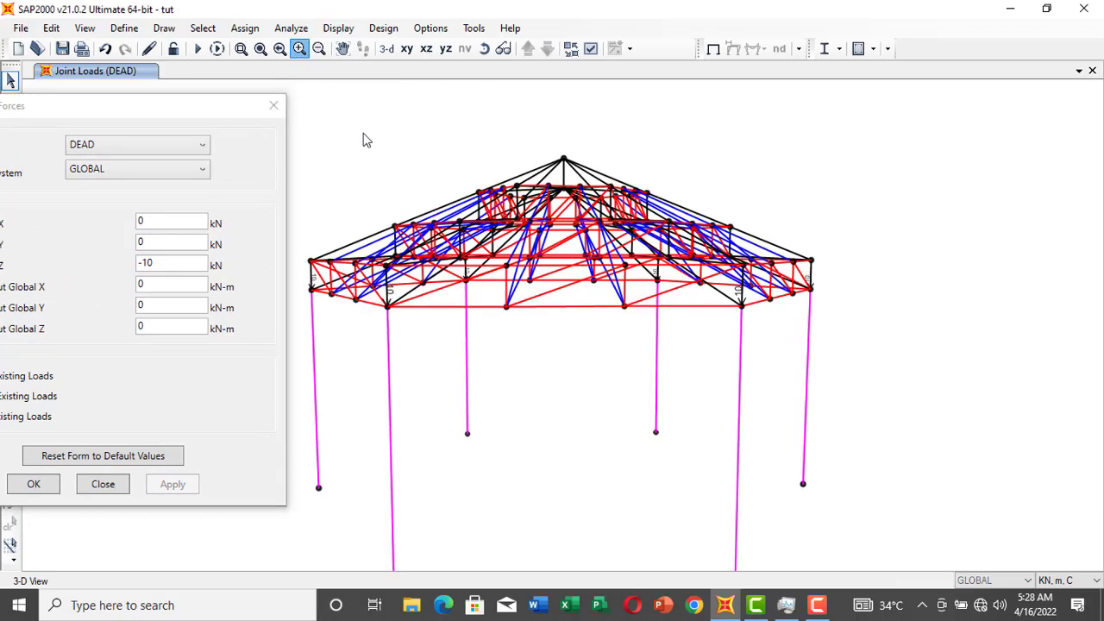
pyautogui.scroll(1, 396, 296)
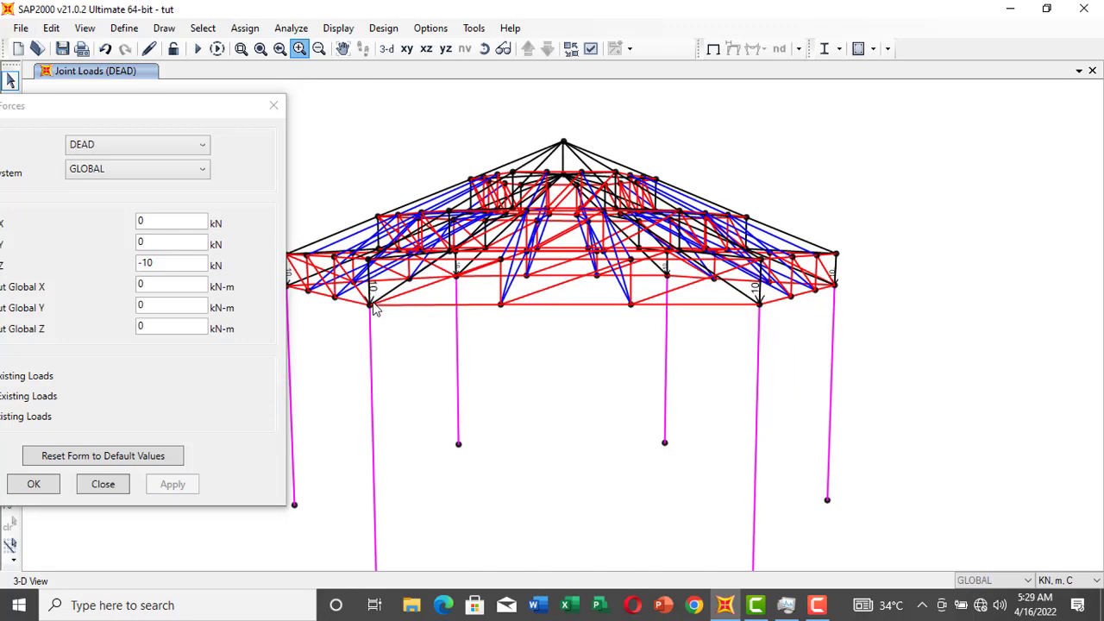
pyautogui.scroll(1, 375, 311)
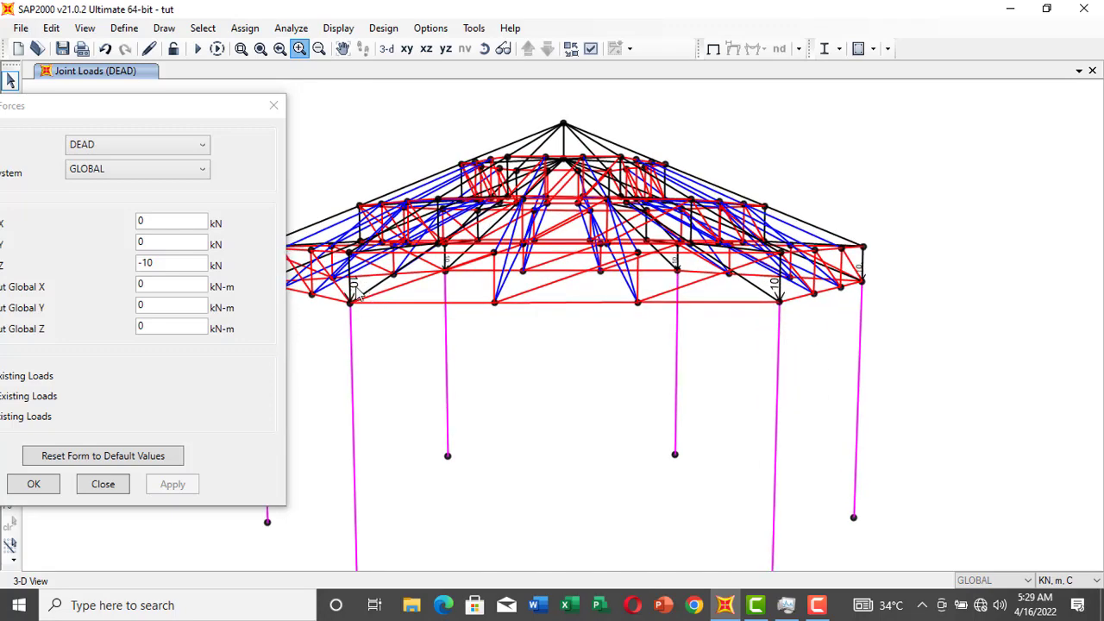
pyautogui.scroll(1, 355, 292)
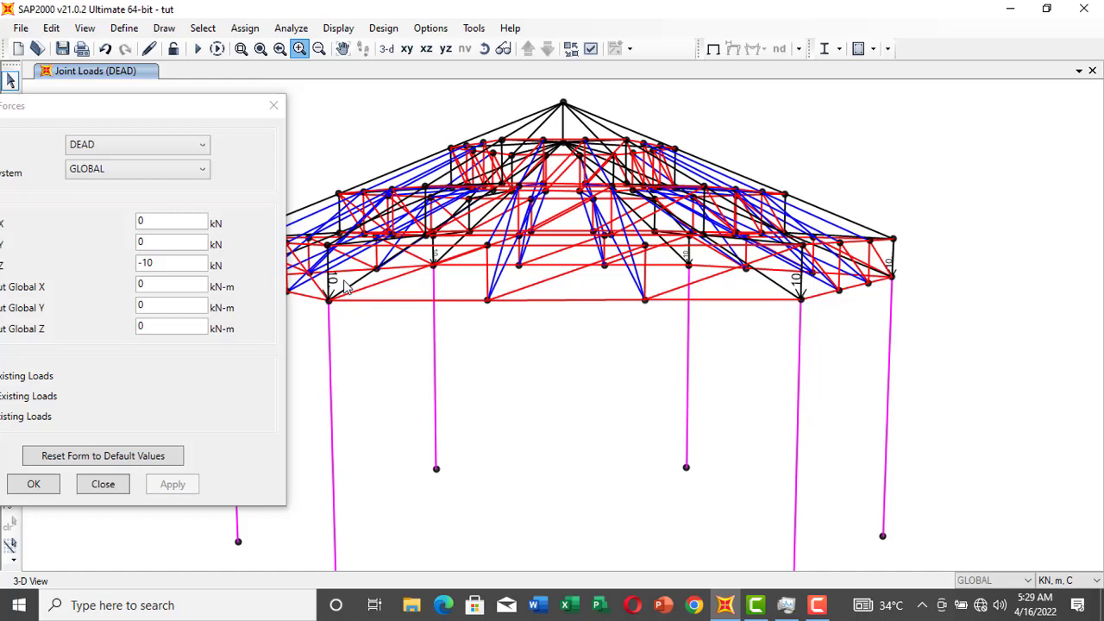
pyautogui.scroll(1, 363, 291)
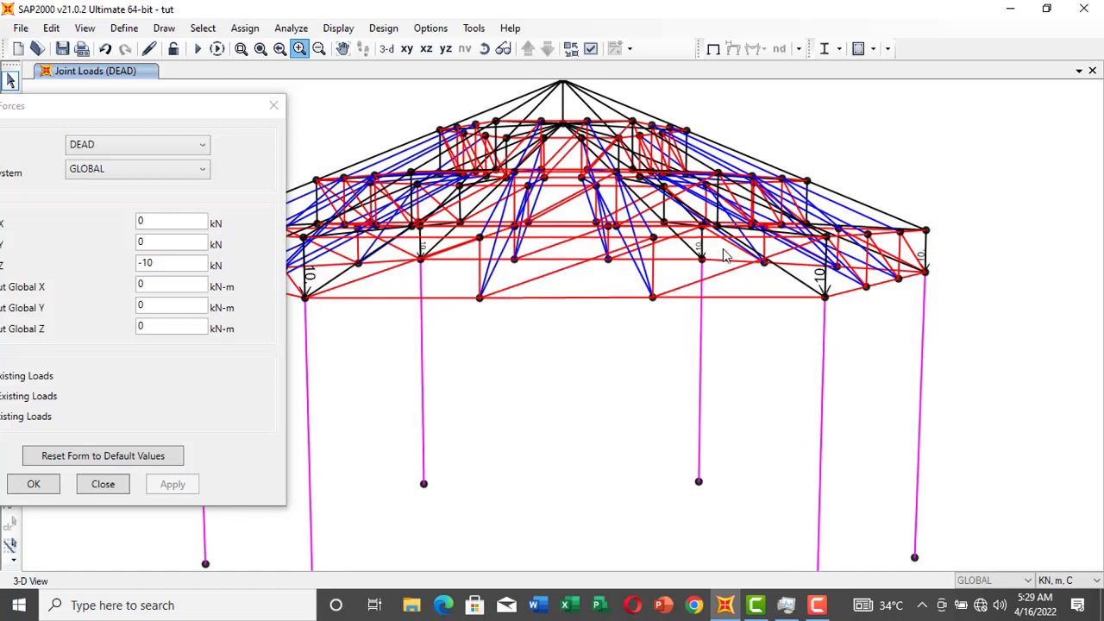
pyautogui.scroll(1, 826, 268)
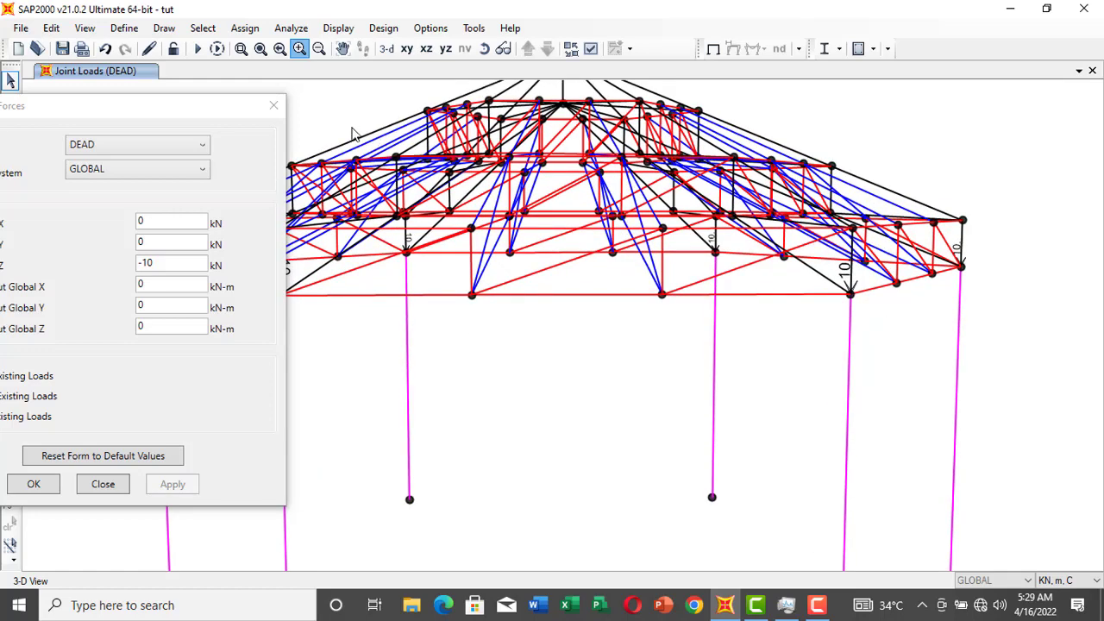
pyautogui.click(273, 107)
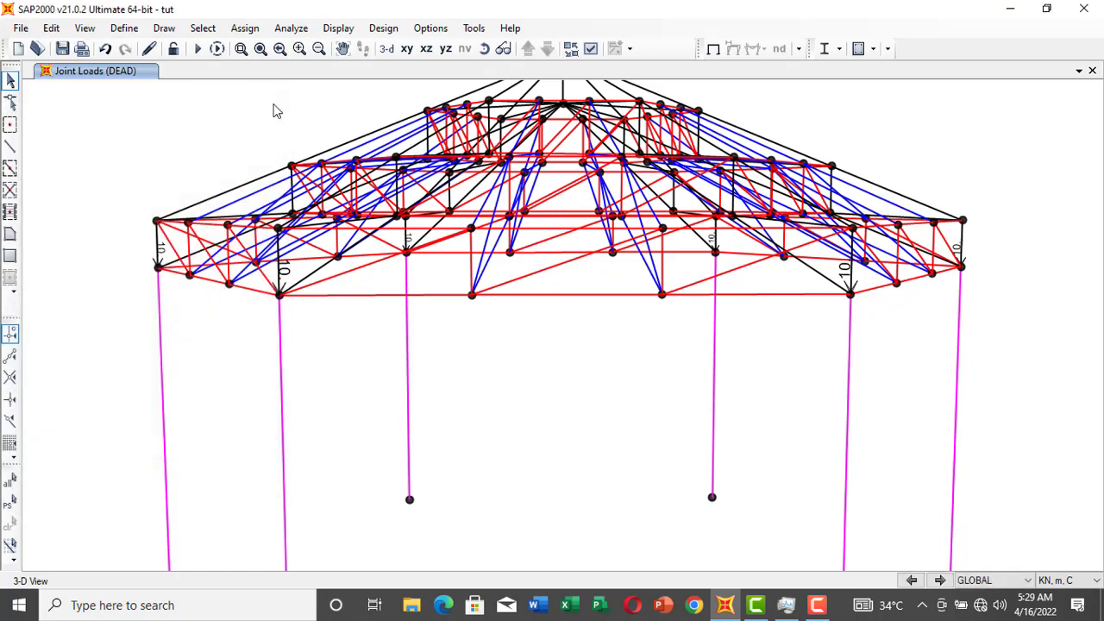
pyautogui.click(318, 50)
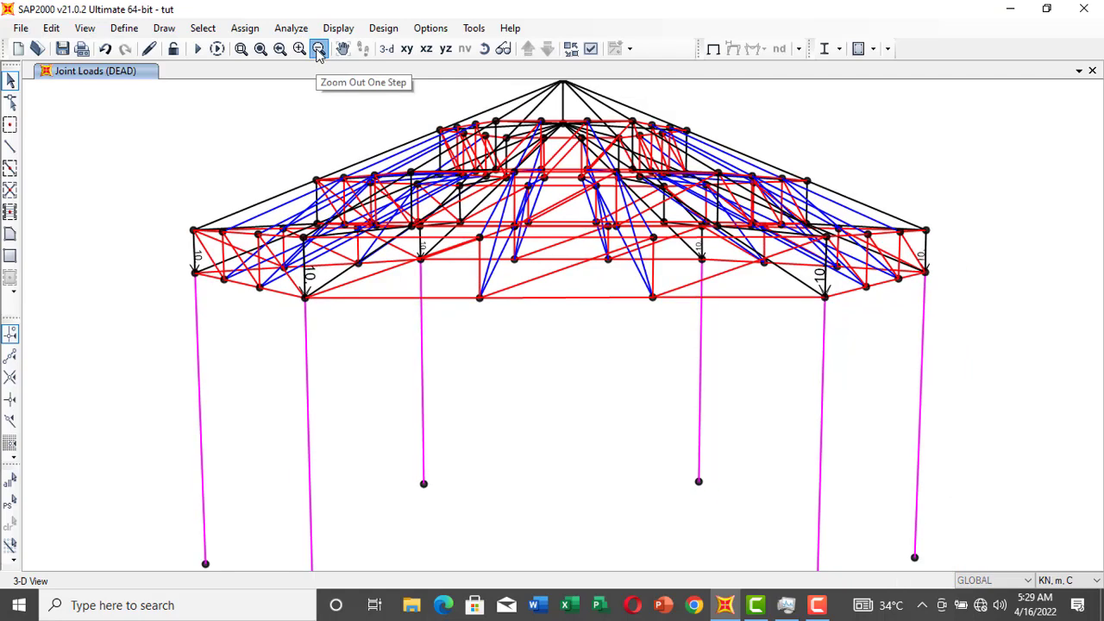
pyautogui.click(318, 50)
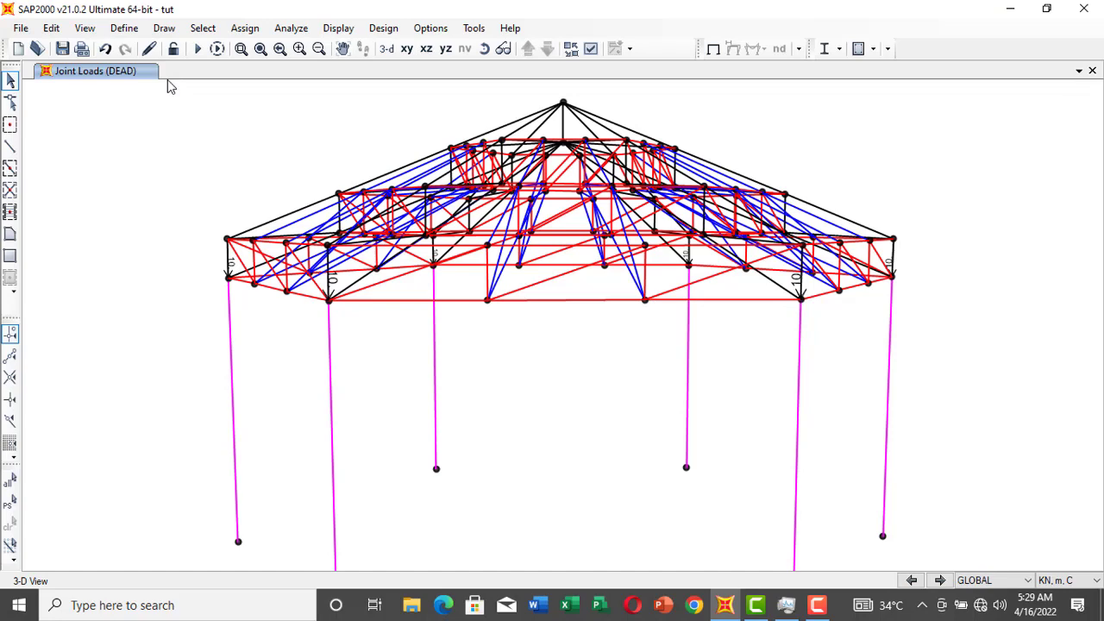
# Assign a uniform DEAD distributed load of 1 kN/m in the Gravity direction to all roof-truss frames above the columns, replacing existing loads
pyautogui.moveTo(168, 79); pyautogui.dragTo(257, 226)
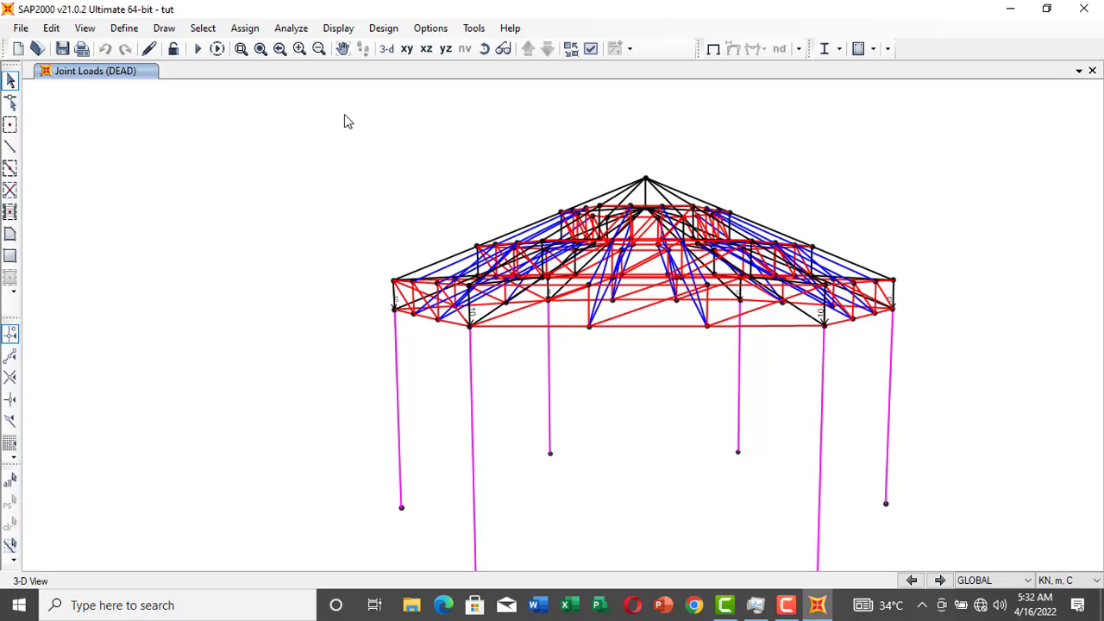
pyautogui.moveTo(344, 115); pyautogui.dragTo(930, 349)
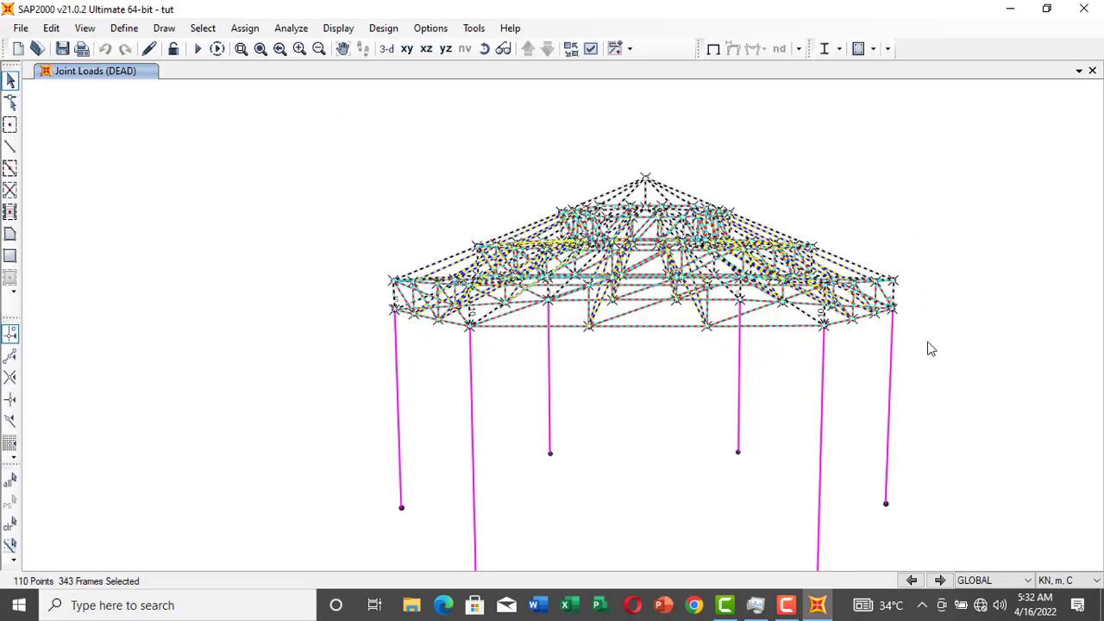
pyautogui.click(248, 30)
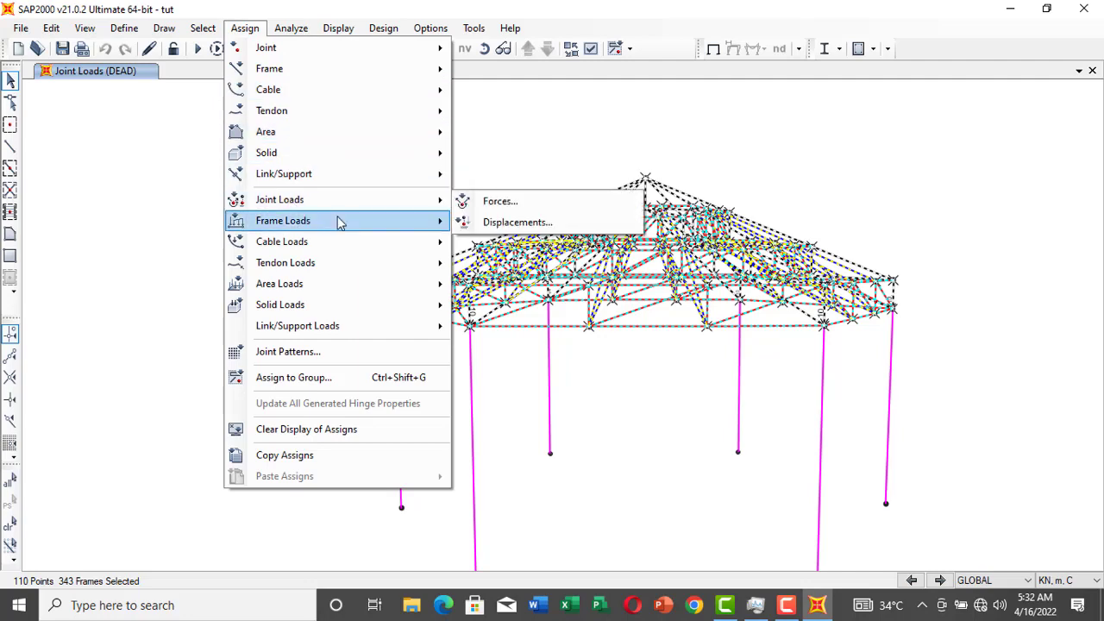
pyautogui.moveTo(329, 224)
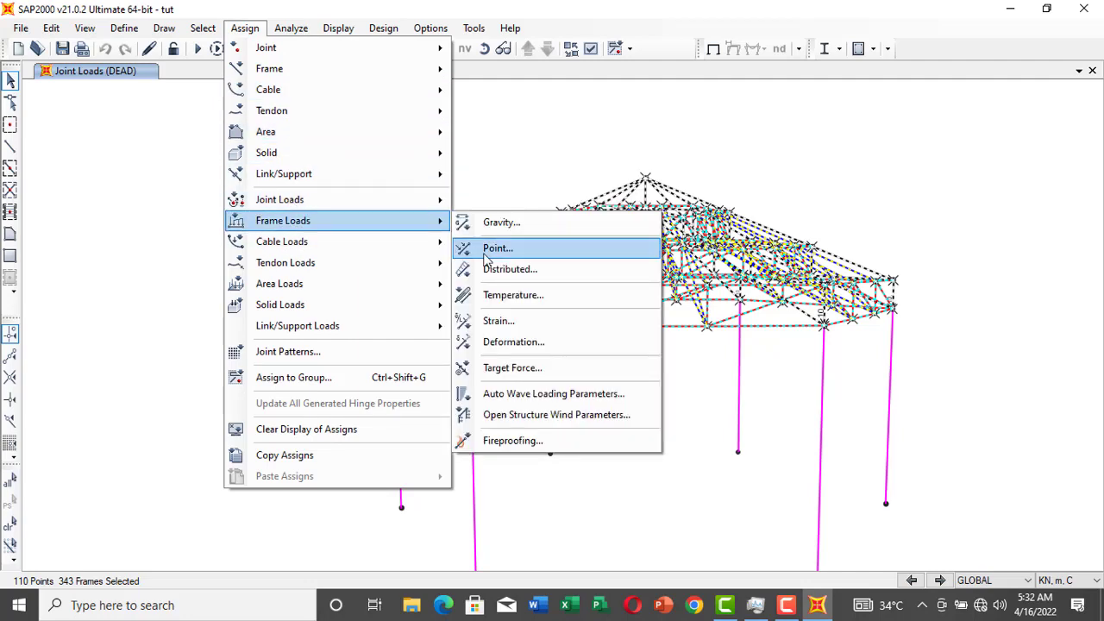
pyautogui.click(509, 269)
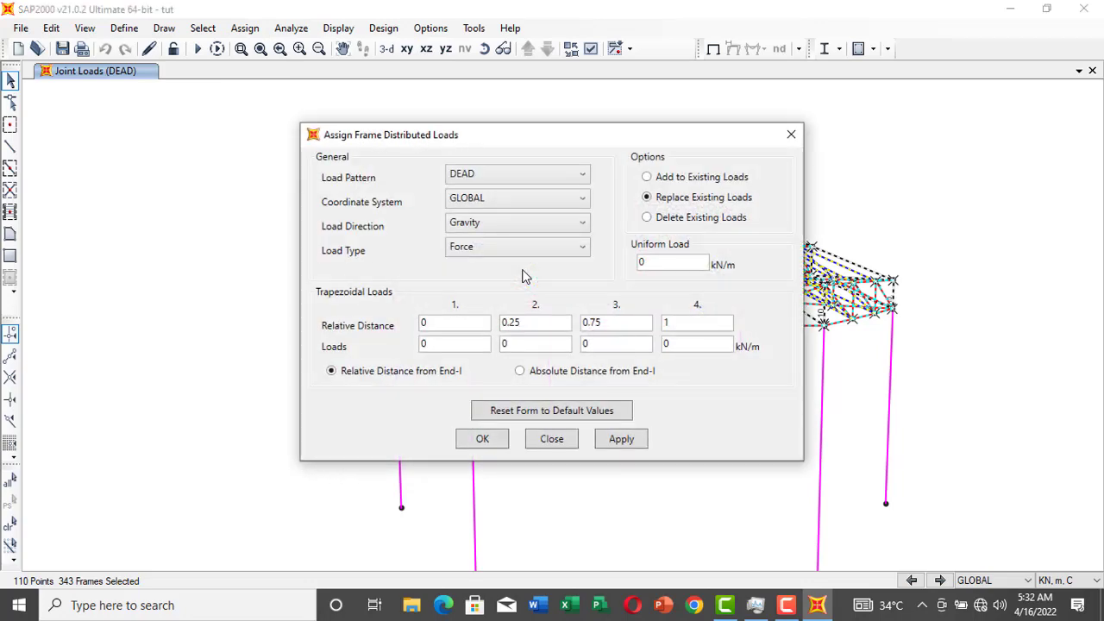
pyautogui.click(497, 207)
pyautogui.click(504, 208)
pyautogui.click(536, 228)
pyautogui.click(536, 226)
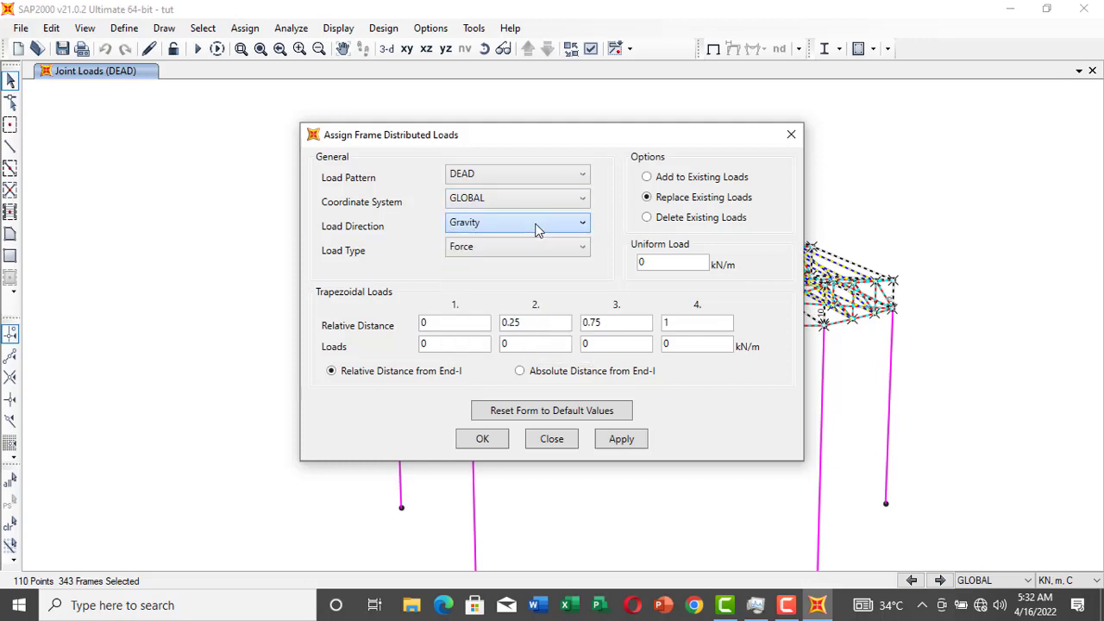
pyautogui.doubleClick(650, 264)
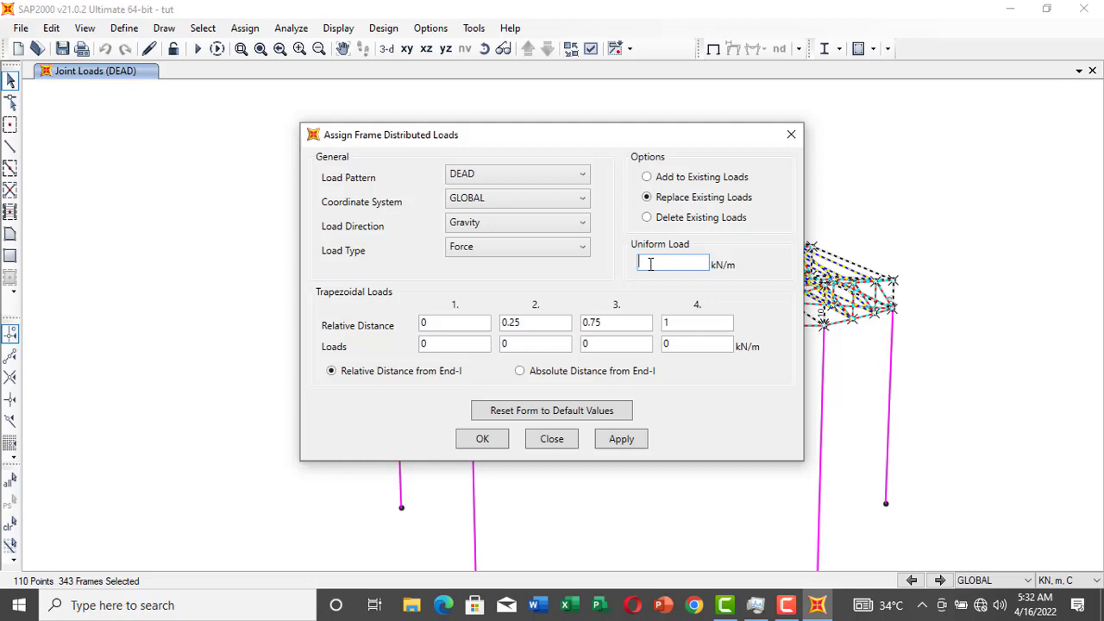
pyautogui.click(618, 442)
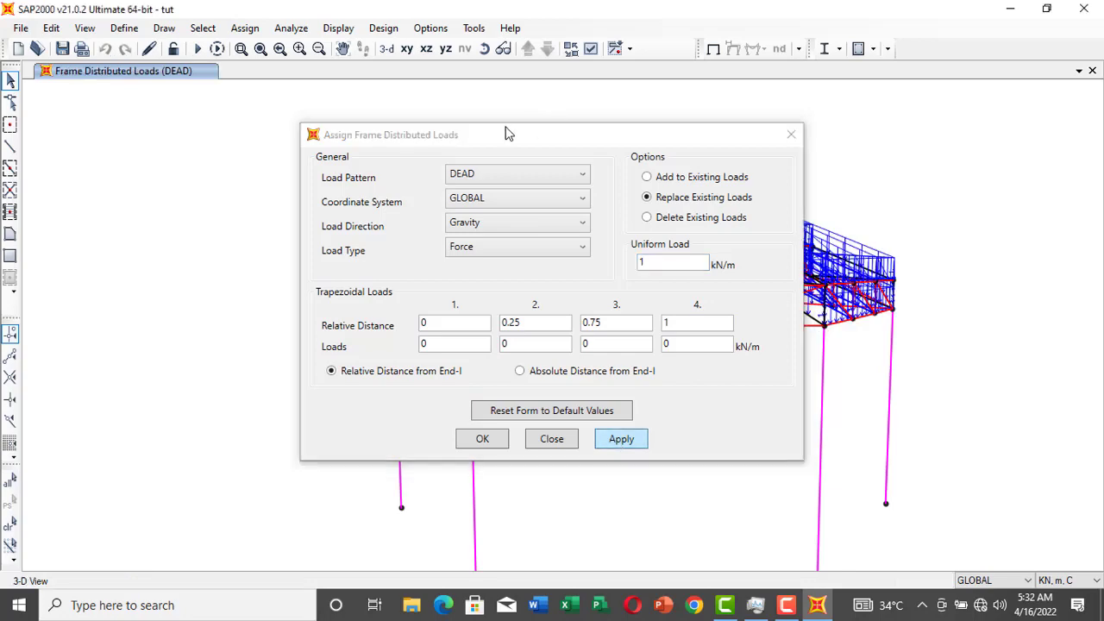
pyautogui.moveTo(496, 131); pyautogui.dragTo(45, 65)
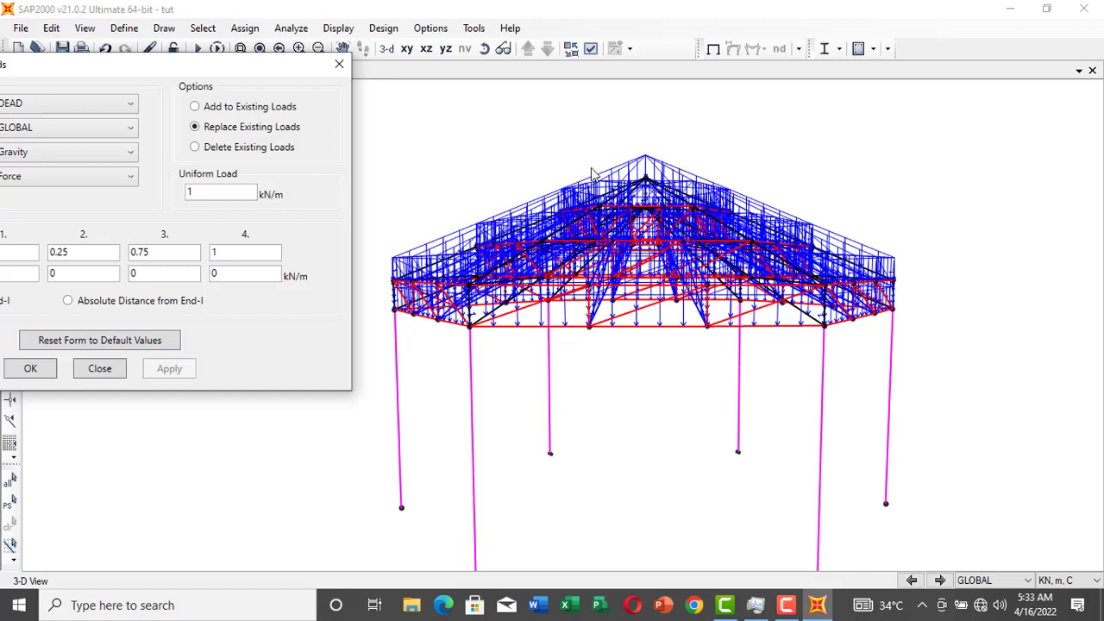
pyautogui.click(50, 372)
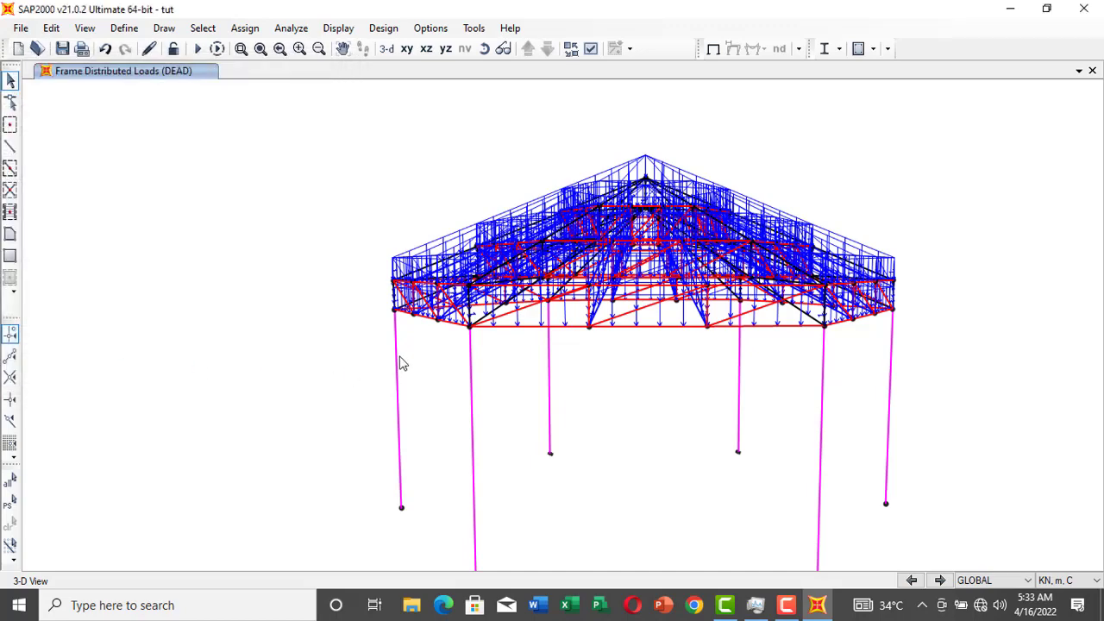
# Define a Linear Add load combination containing the DEAD load case with a scale factor of 1.4
pyautogui.click(124, 28)
pyautogui.click(77, 98)
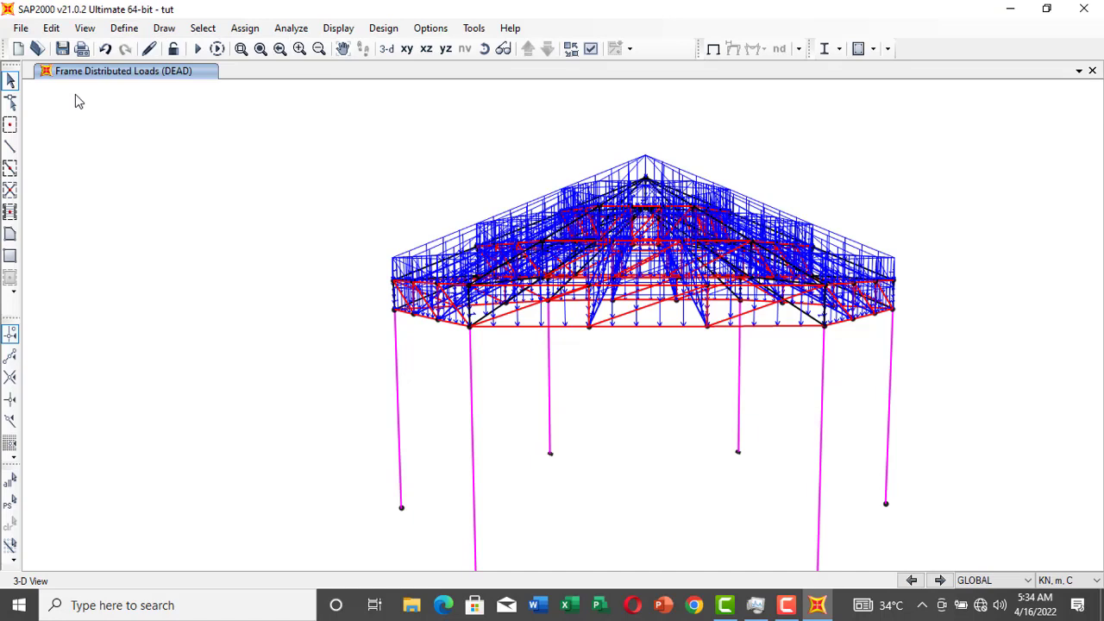
pyautogui.click(125, 29)
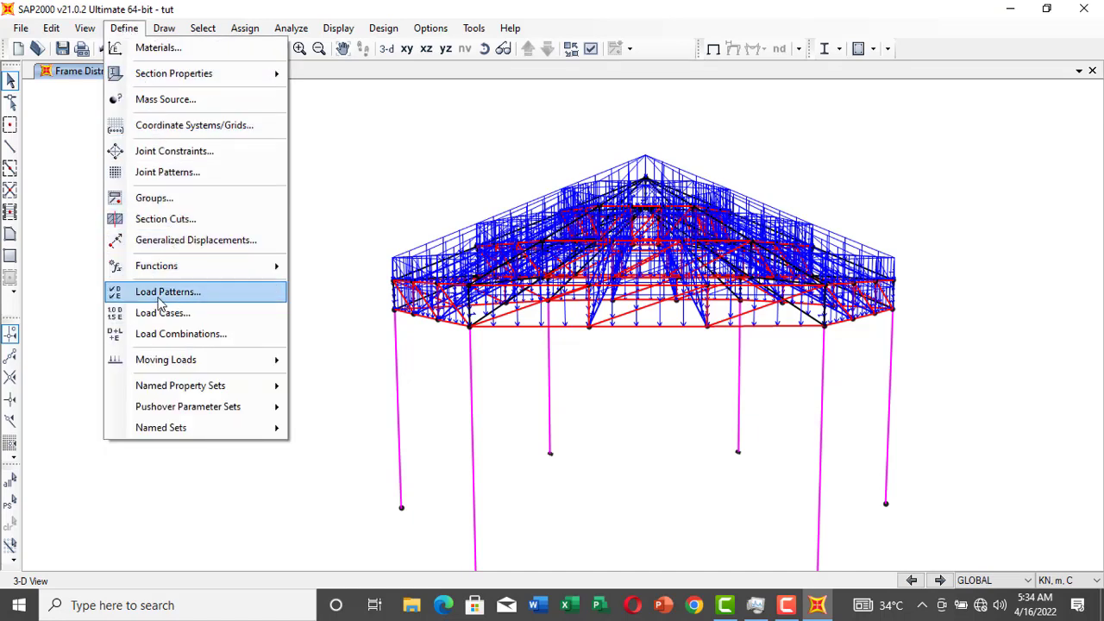
pyautogui.click(158, 334)
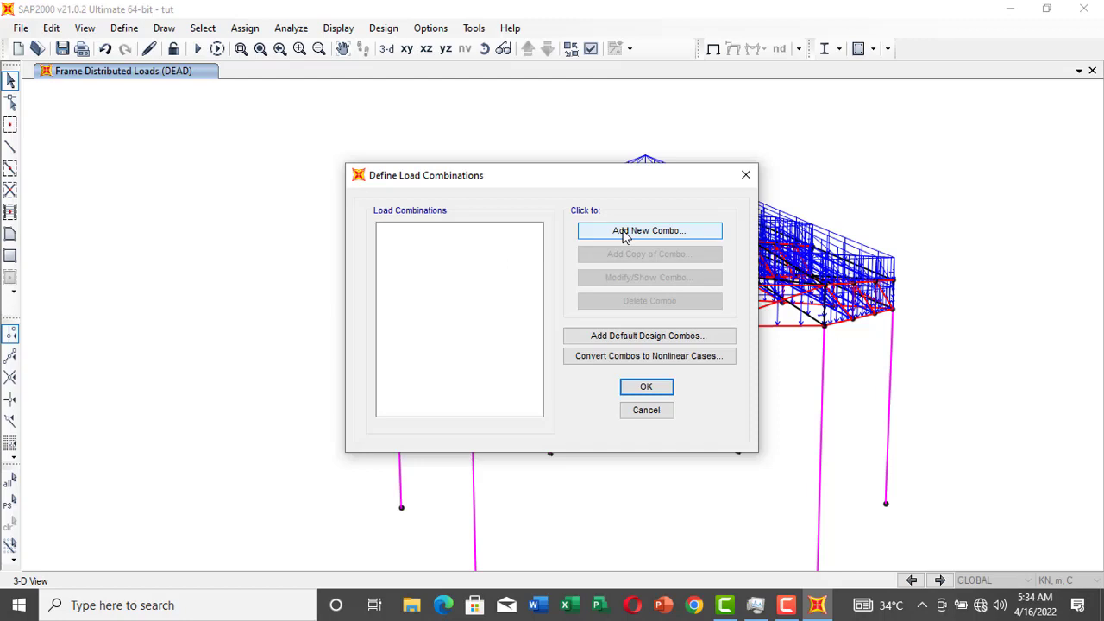
pyautogui.click(626, 237)
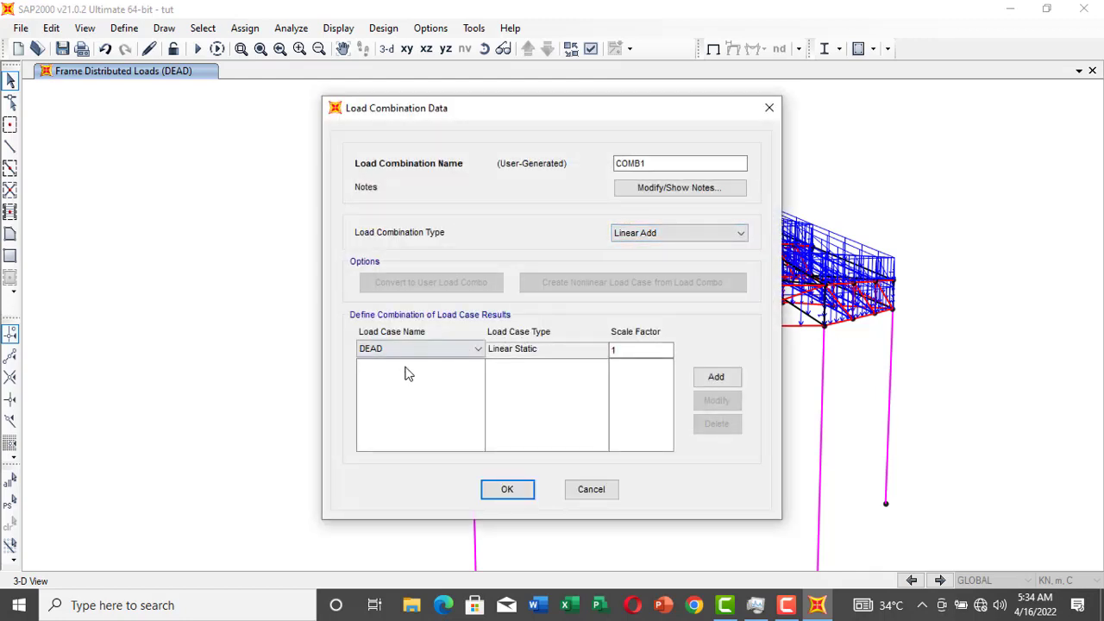
pyautogui.click(631, 351)
pyautogui.write('.4')
pyautogui.click(715, 380)
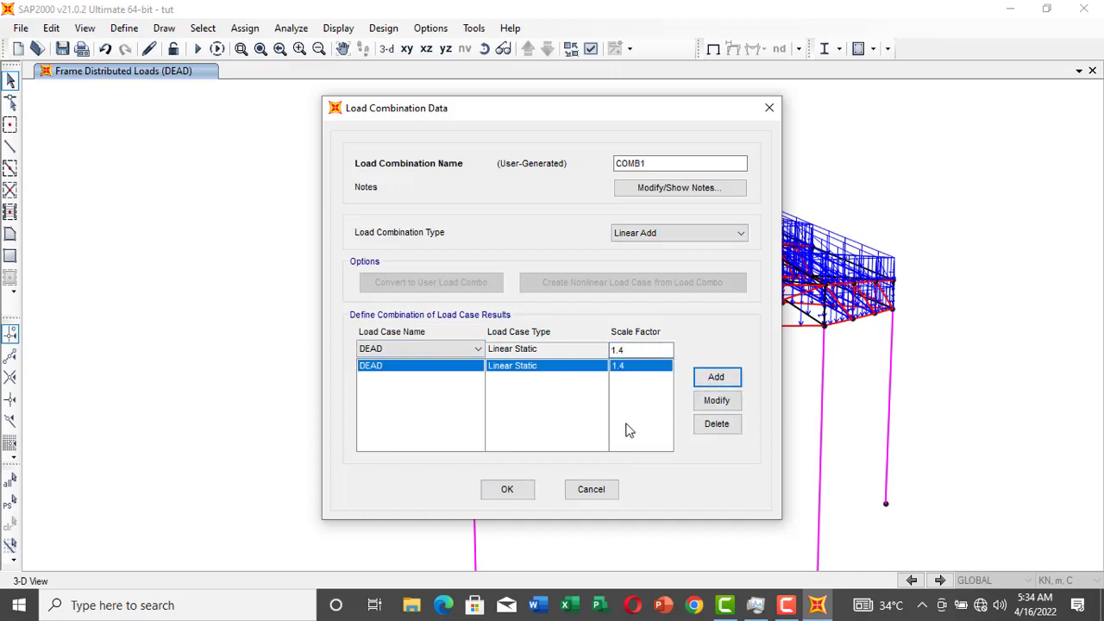
pyautogui.click(508, 490)
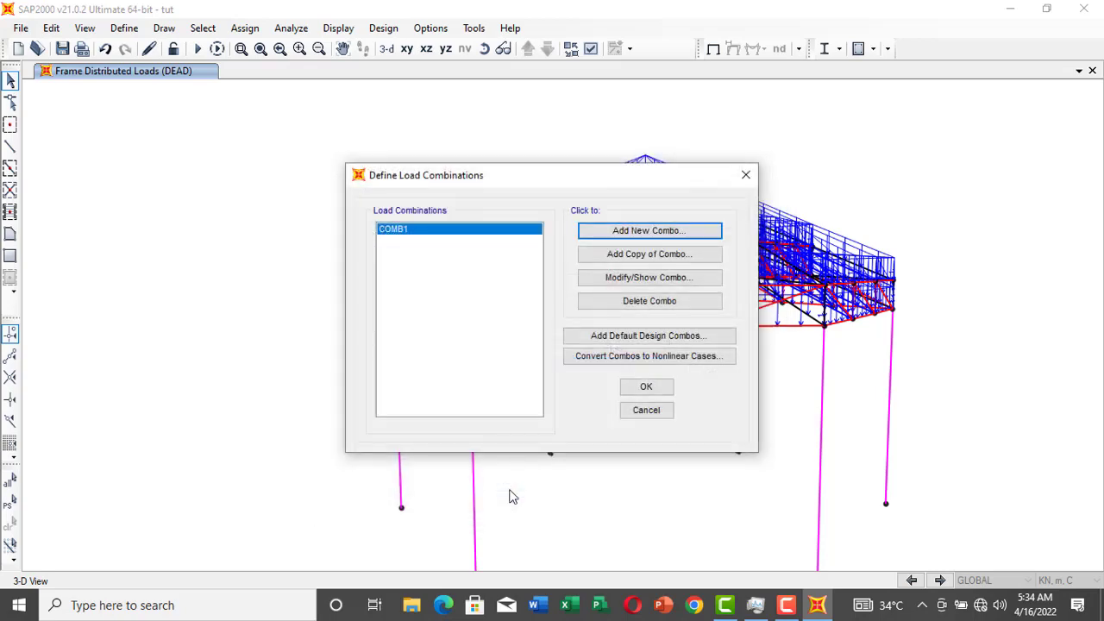
pyautogui.click(646, 387)
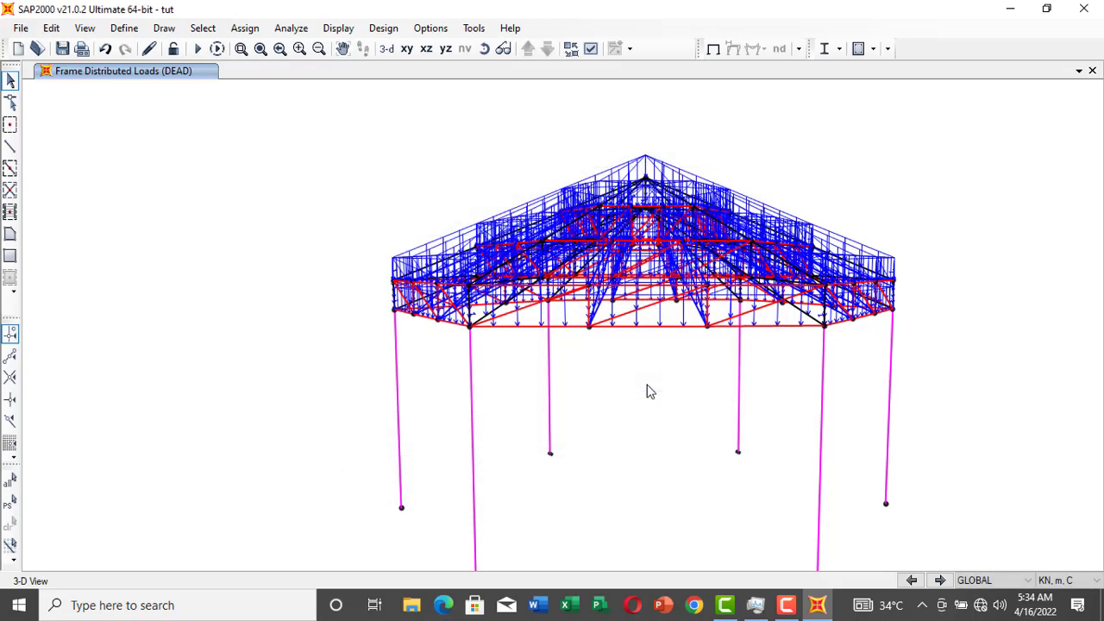
# Set the MODAL case to Do Not Run and run the analysis for the DEAD load case only
pyautogui.click(298, 31)
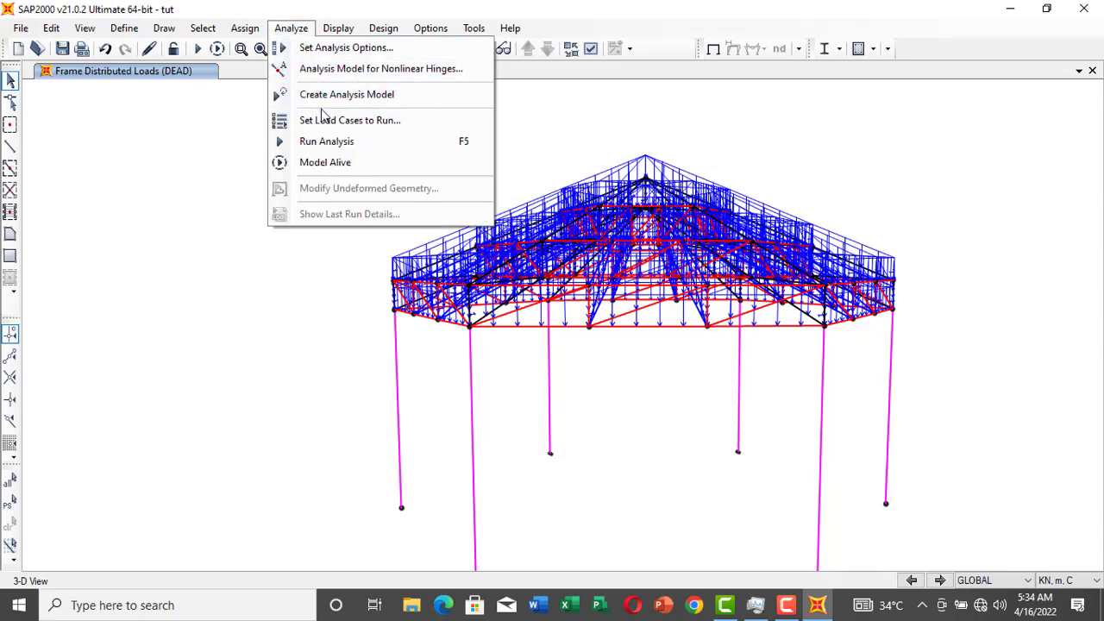
pyautogui.click(325, 143)
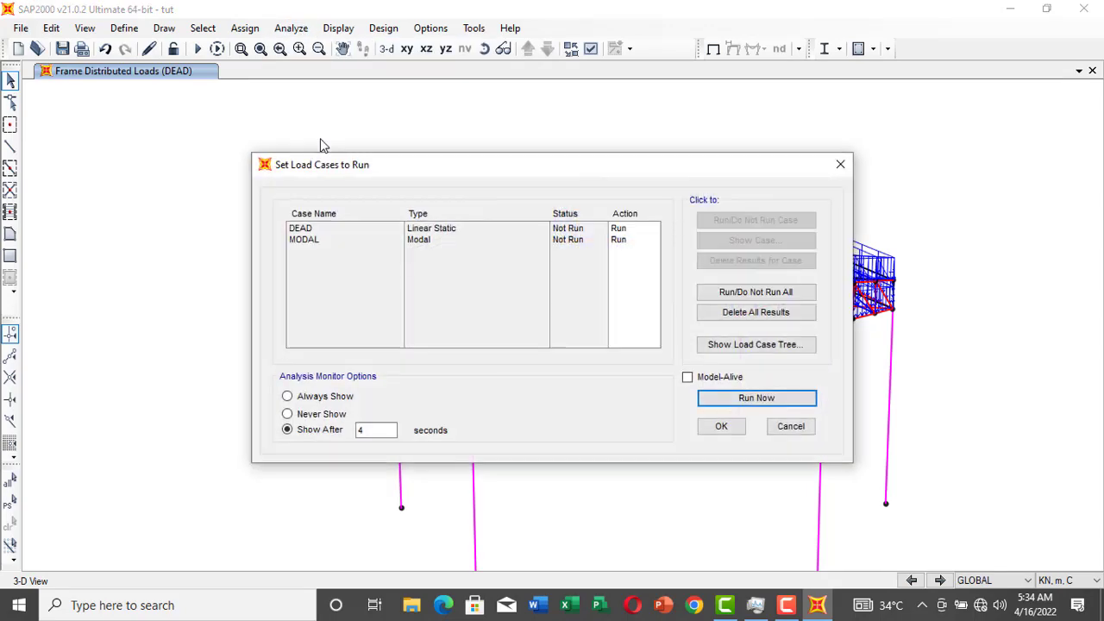
pyautogui.click(325, 233)
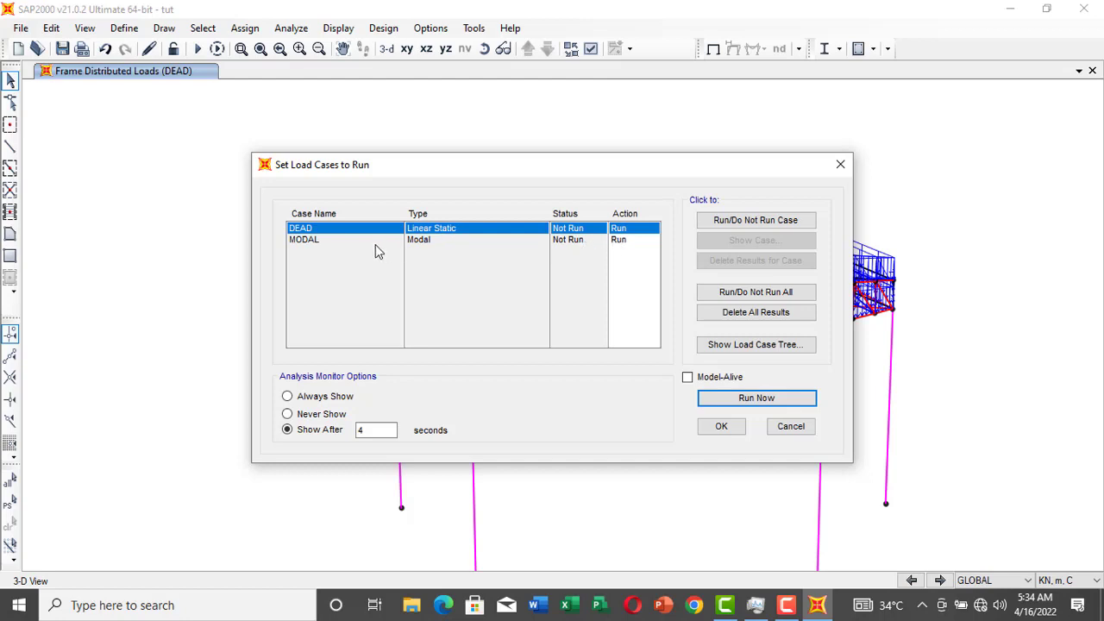
pyautogui.click(622, 245)
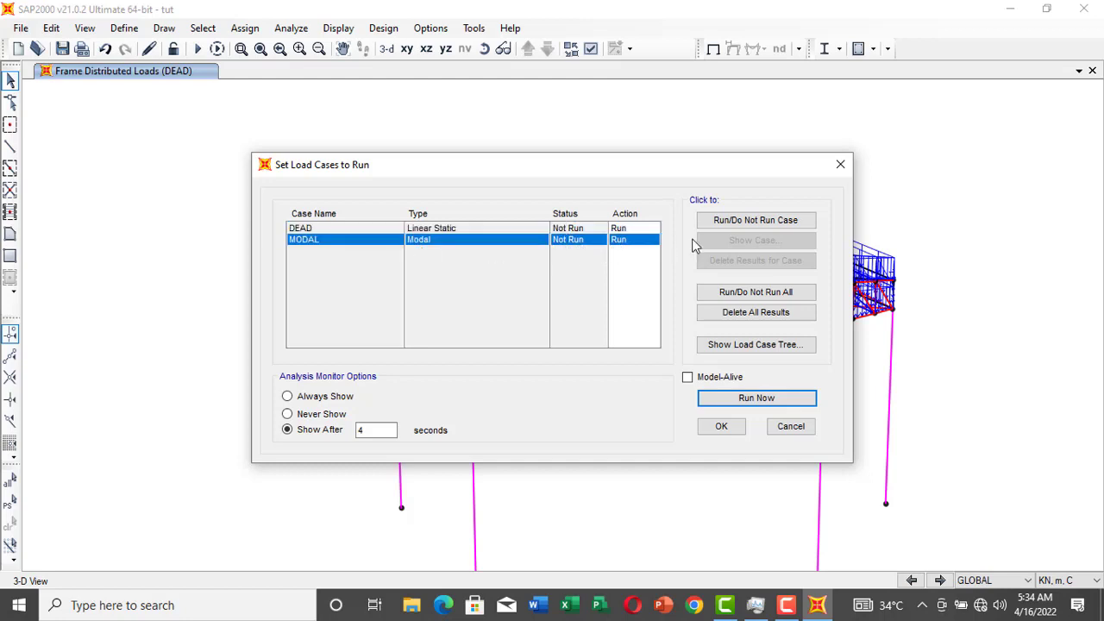
pyautogui.click(755, 222)
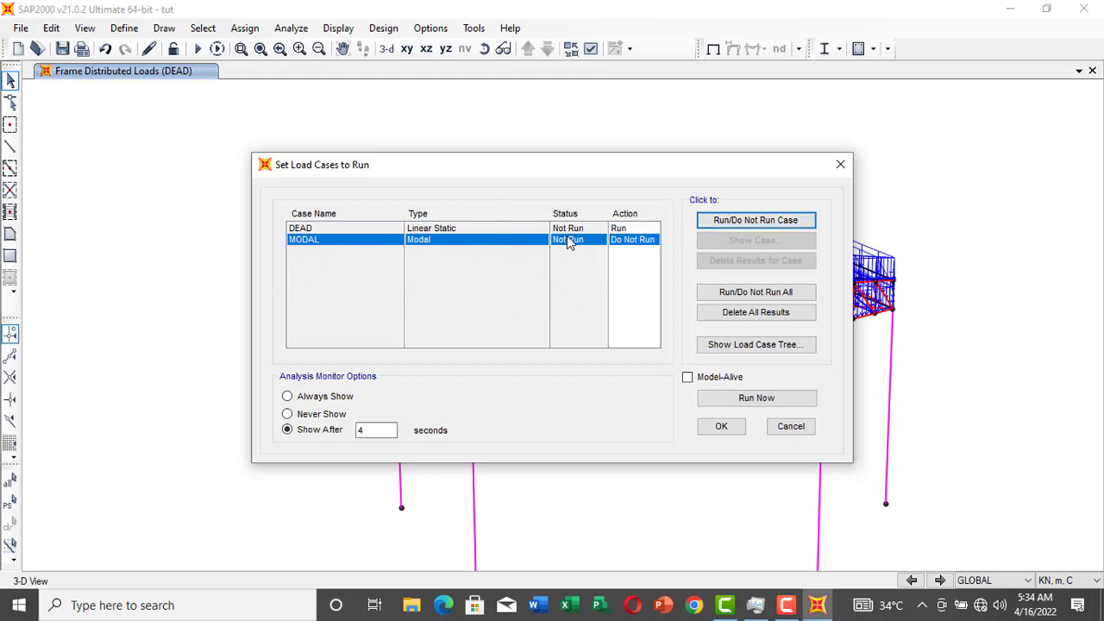
pyautogui.click(496, 228)
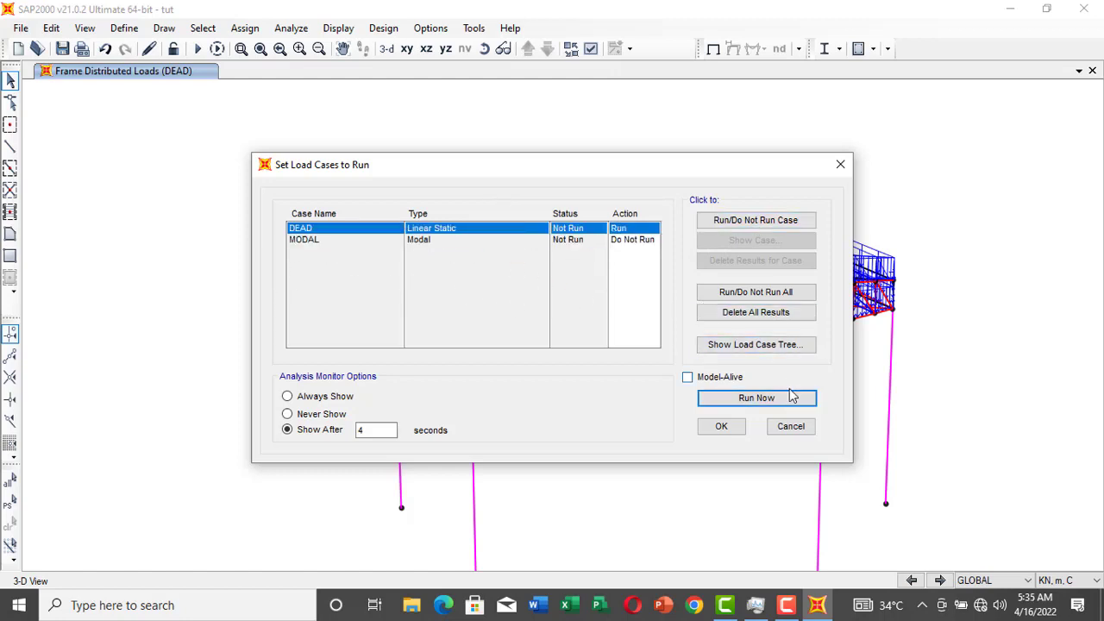
pyautogui.click(759, 399)
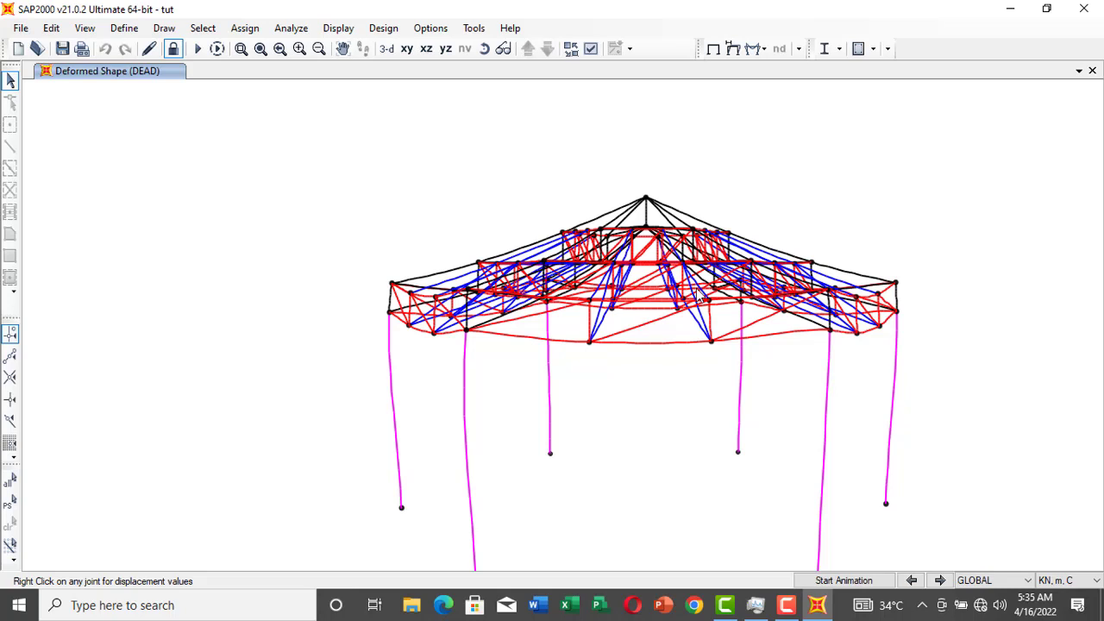
# Play and stop the DEAD deformed-shape animation, and display the filled axial force diagram of the frames for the DEAD case
pyautogui.click(847, 581)
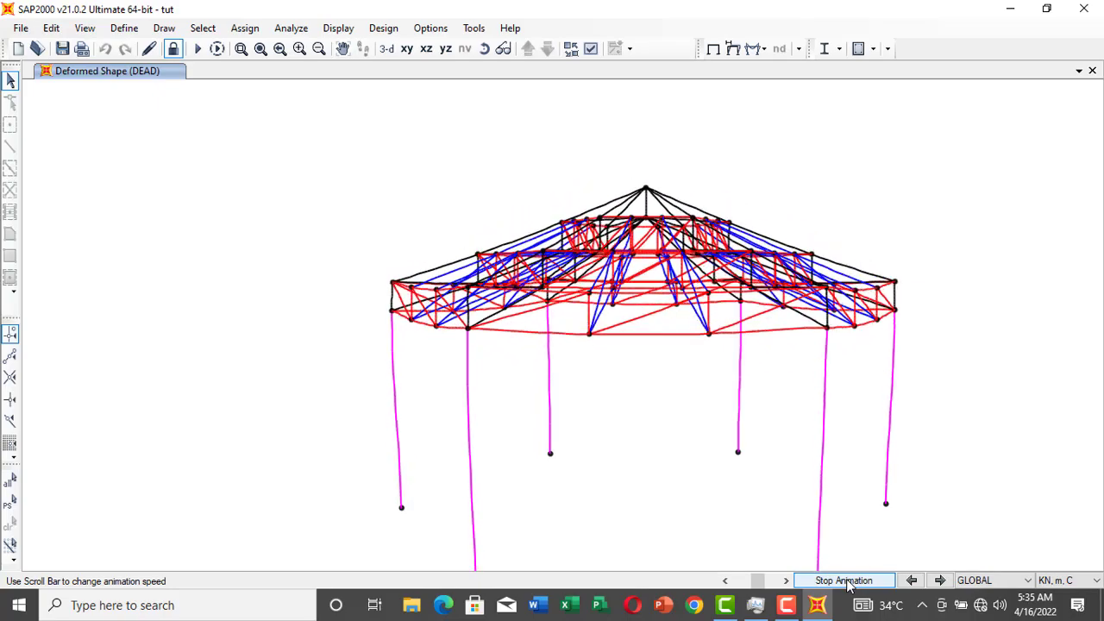
pyautogui.click(843, 581)
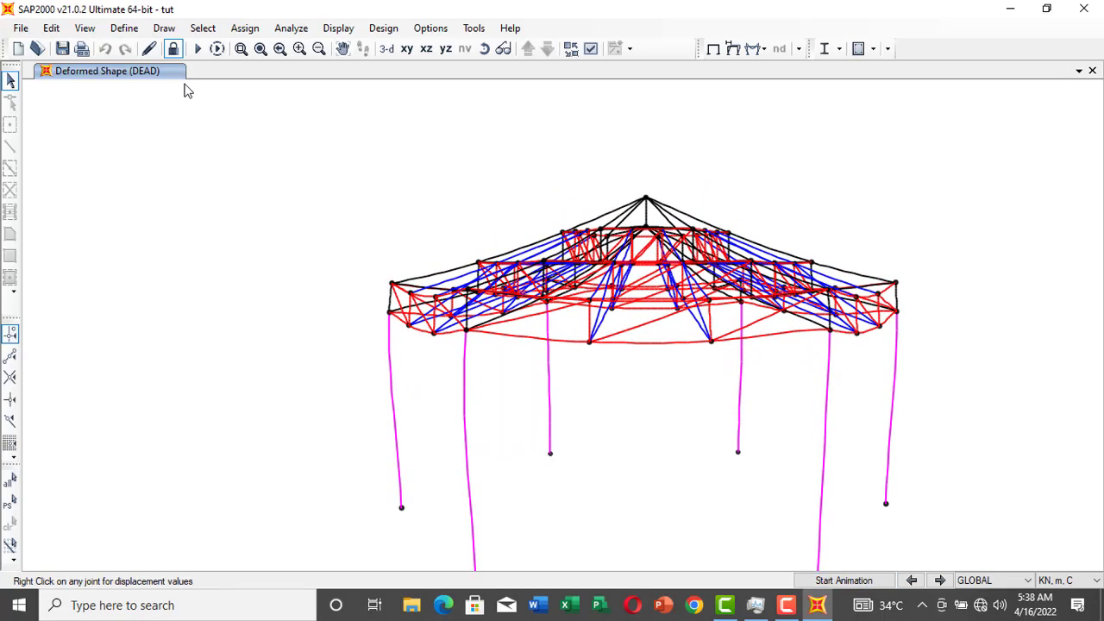
pyautogui.click(342, 30)
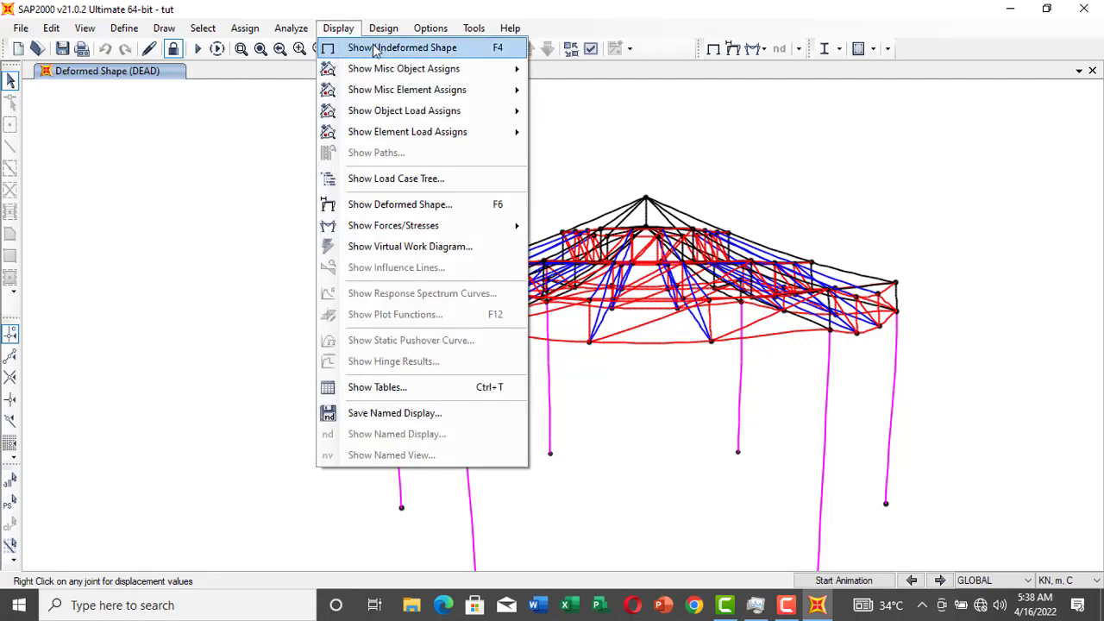
pyautogui.moveTo(386, 231)
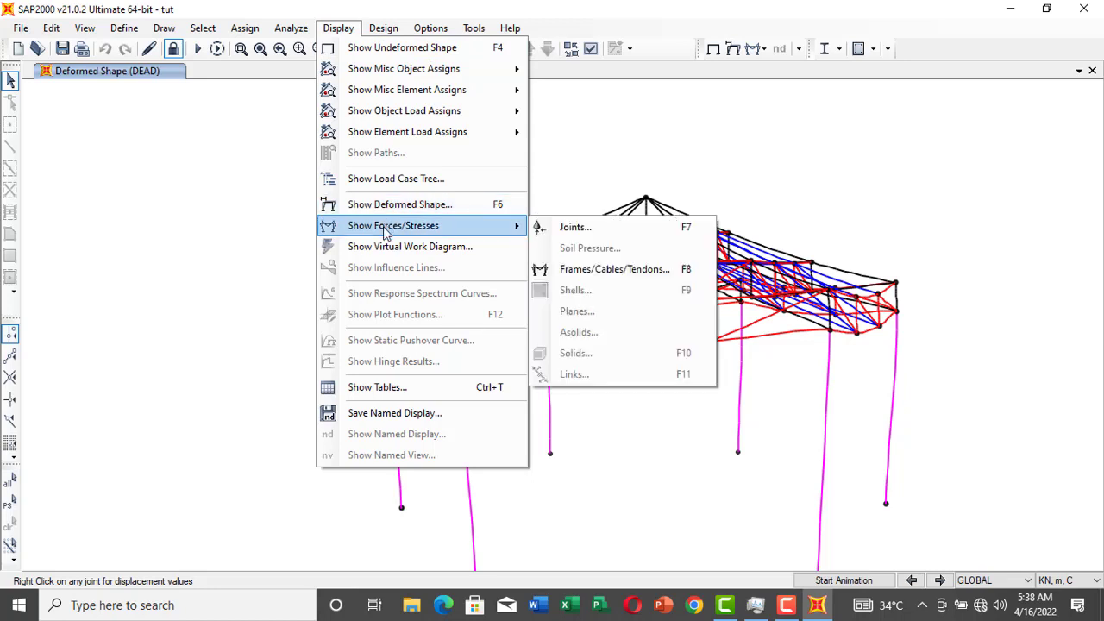
pyautogui.click(594, 271)
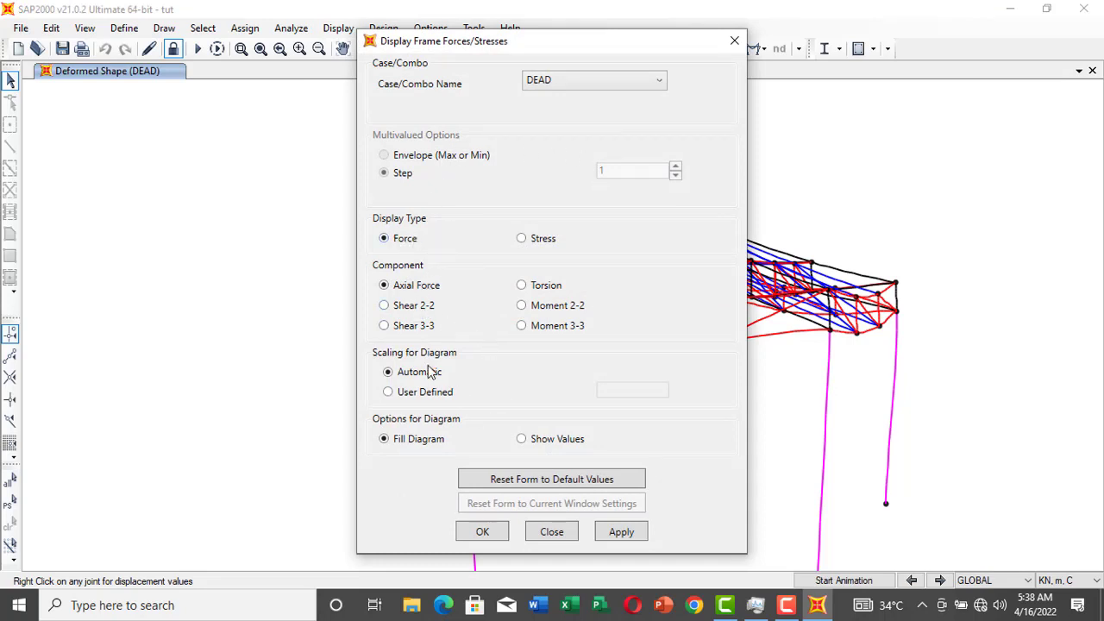
pyautogui.click(621, 532)
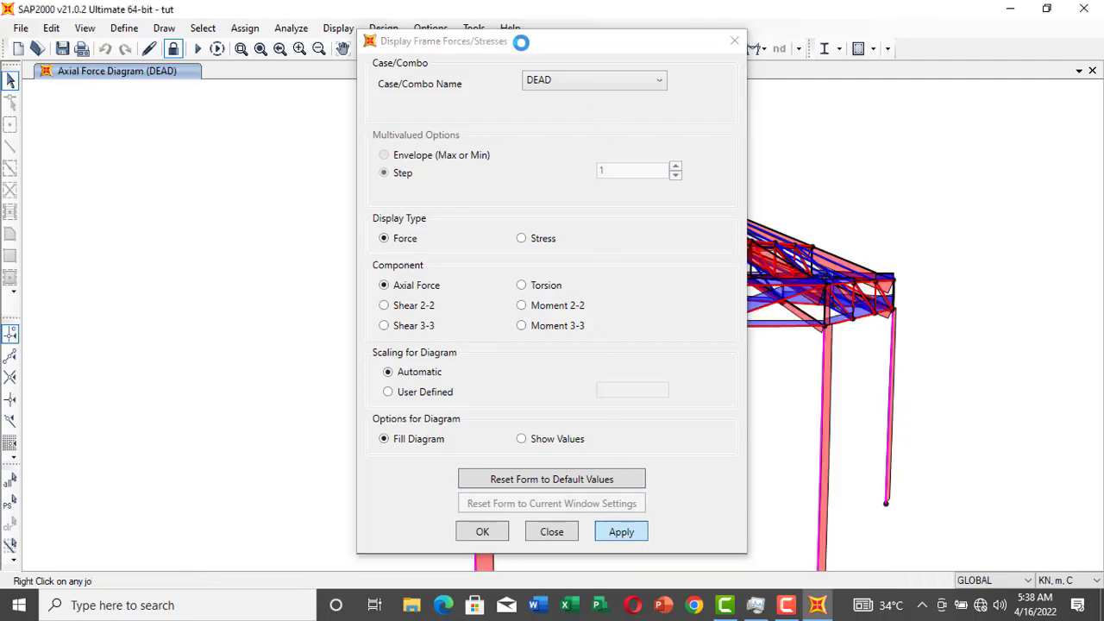
pyautogui.moveTo(517, 41); pyautogui.dragTo(170, 6)
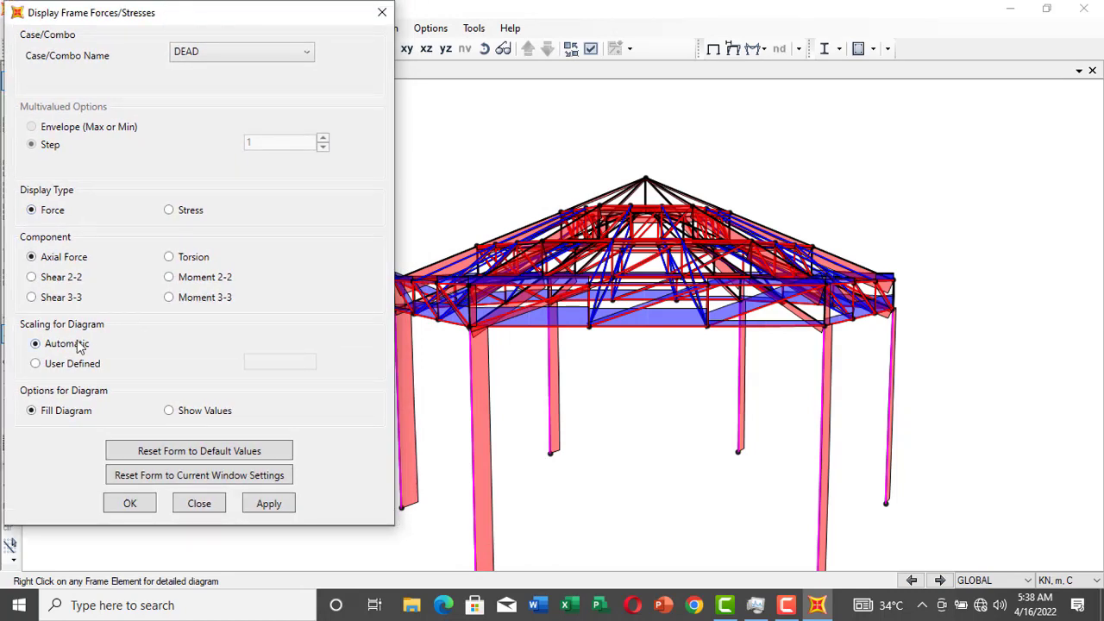
# Display the Moment 3-3 diagram for the DEAD case as a filled diagram, and switch it to show values
pyautogui.click(169, 298)
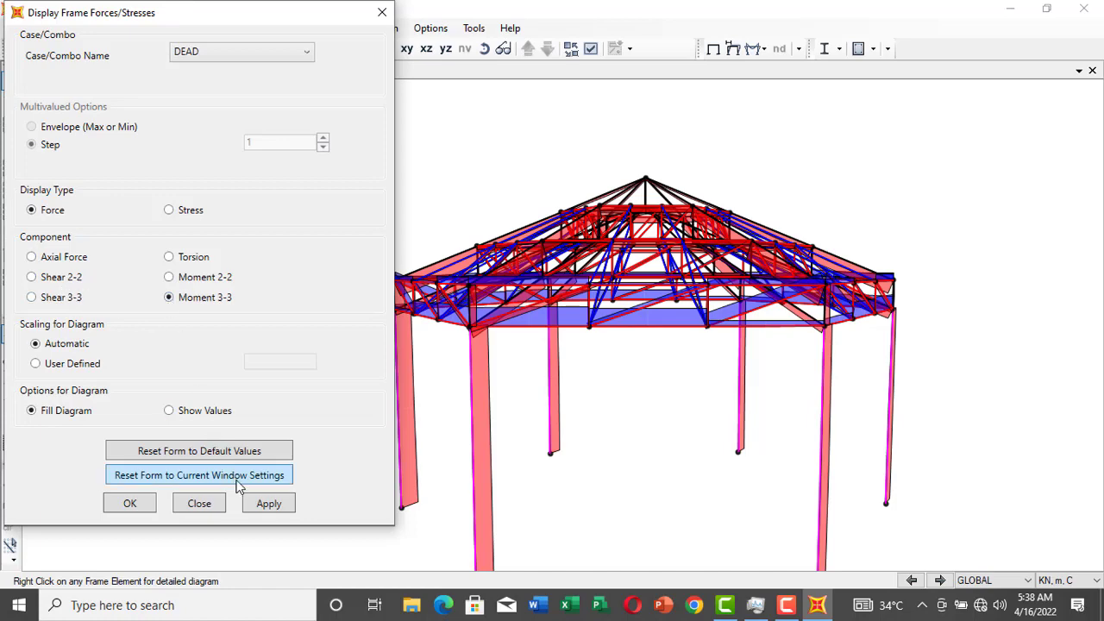
pyautogui.click(267, 506)
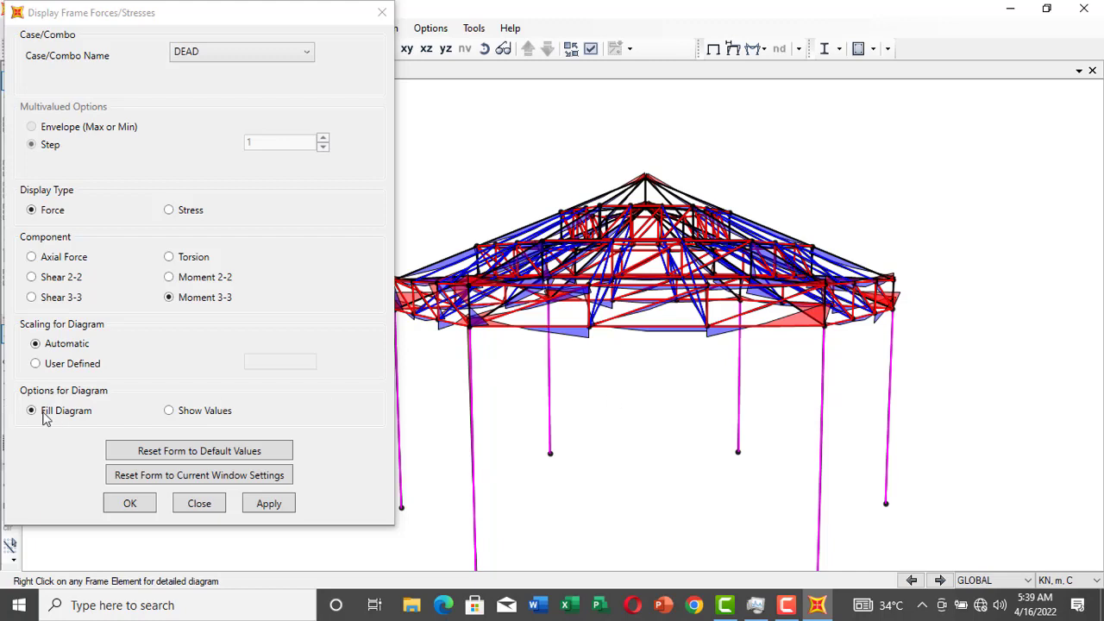
pyautogui.click(170, 411)
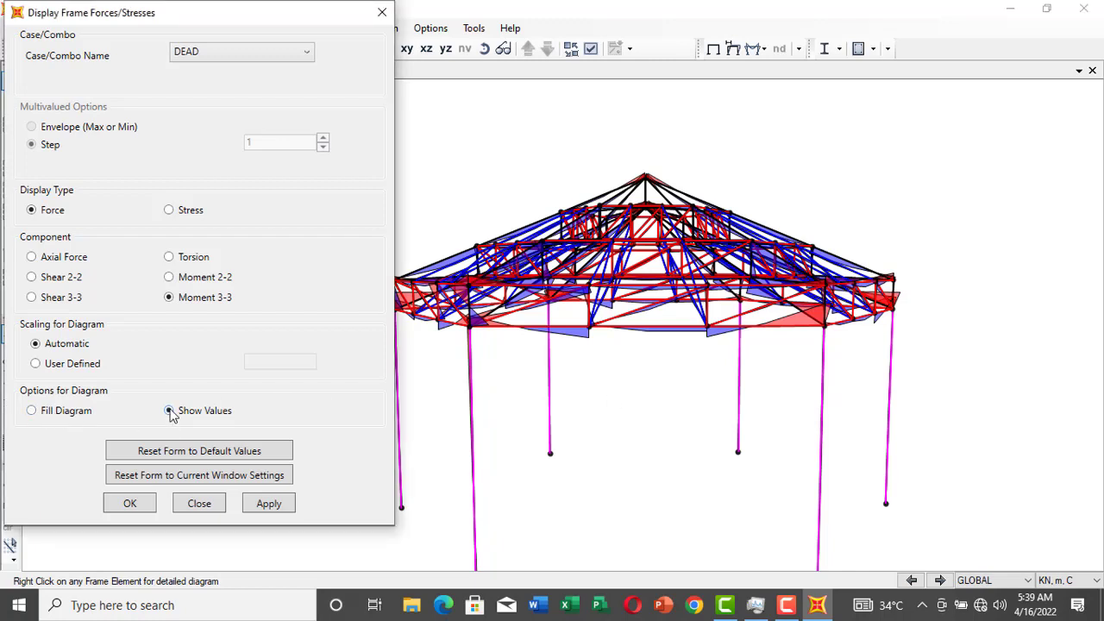
pyautogui.click(271, 508)
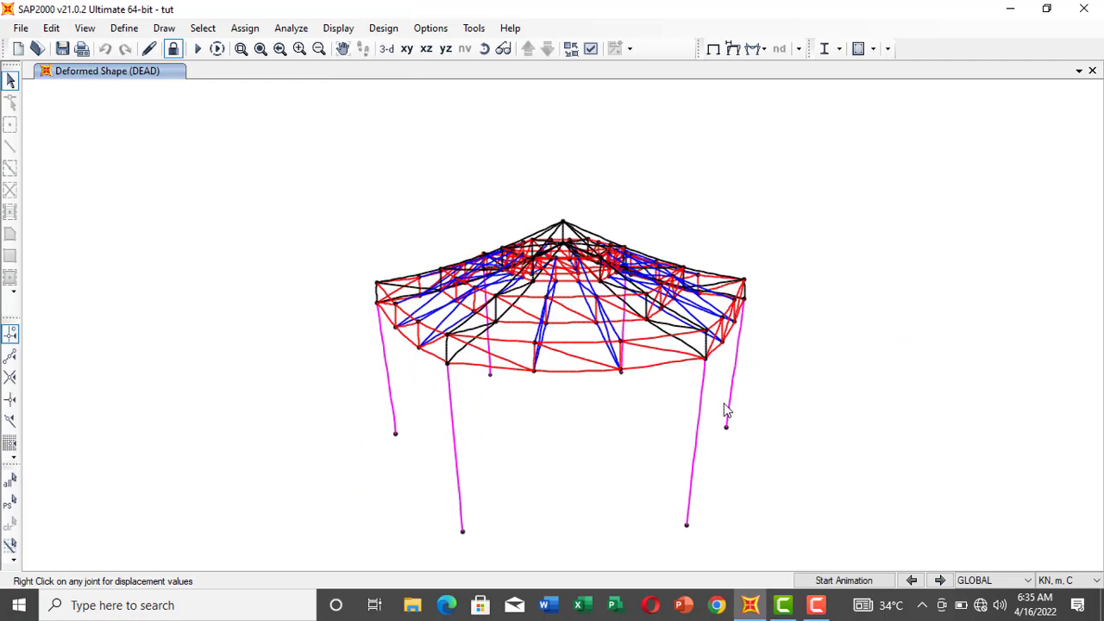
pyautogui.click(385, 28)
pyautogui.moveTo(445, 55)
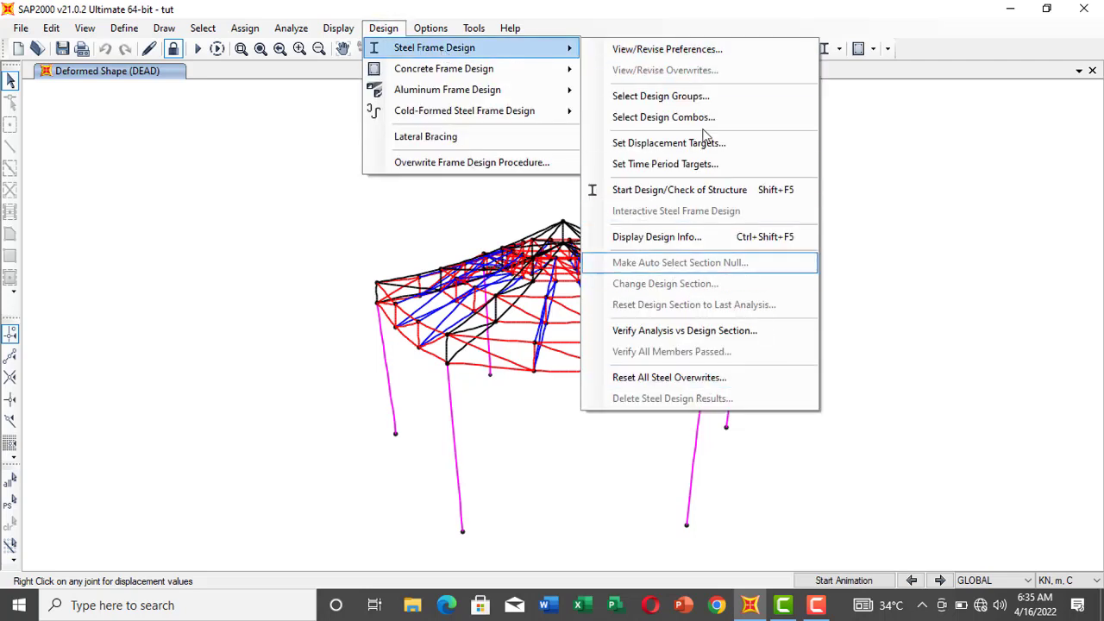
pyautogui.click(908, 145)
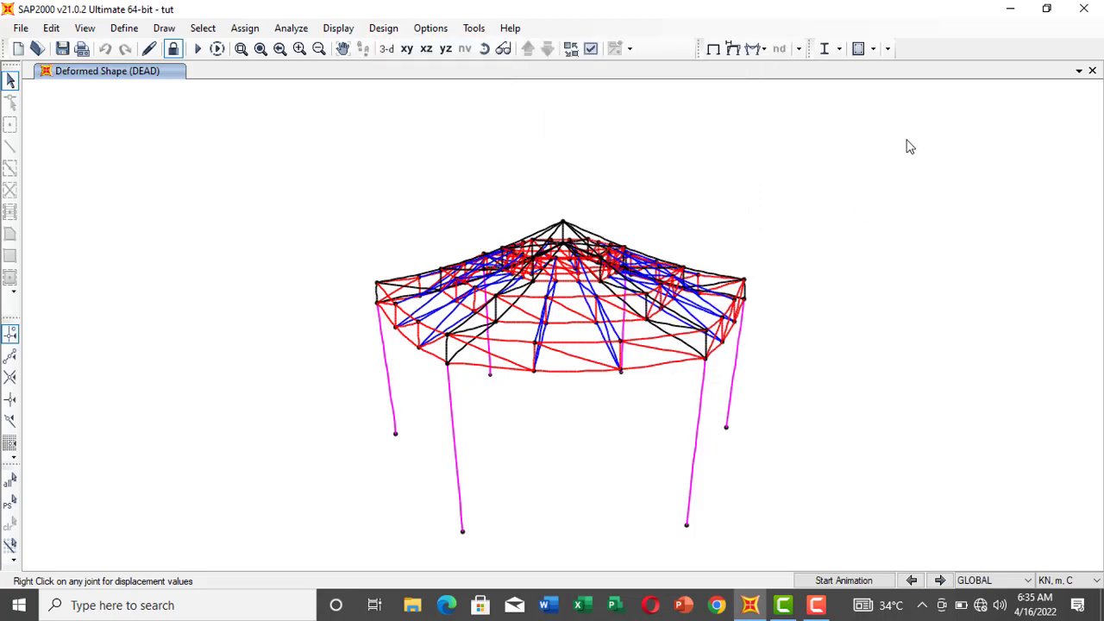
# Confirm the steel frame design preferences with Indian IS 800:2007 as the design code
pyautogui.click(827, 47)
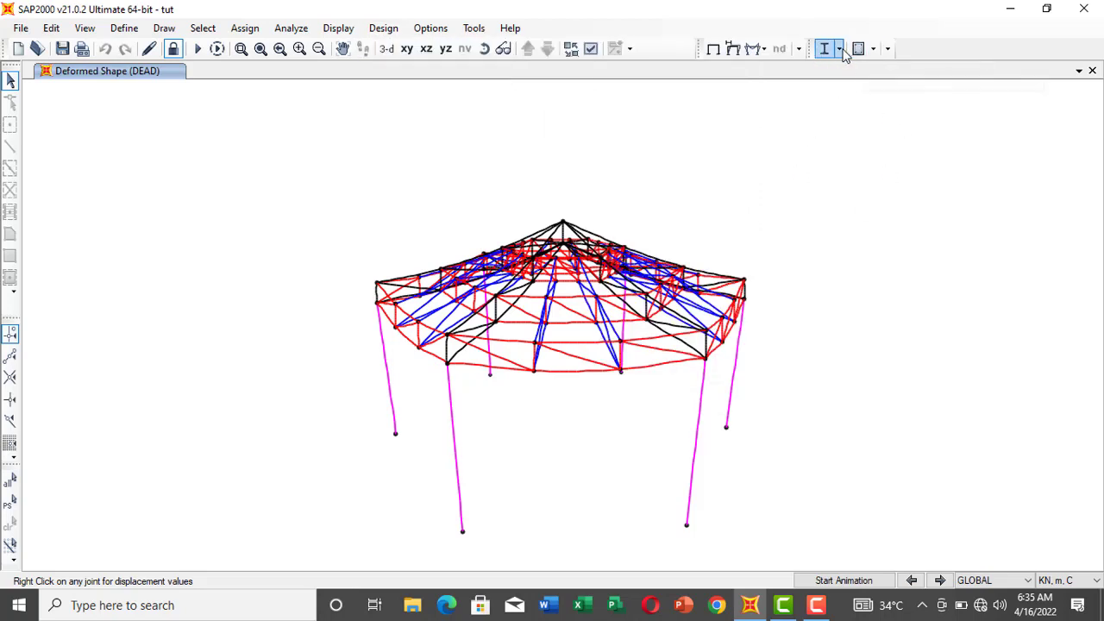
pyautogui.click(839, 49)
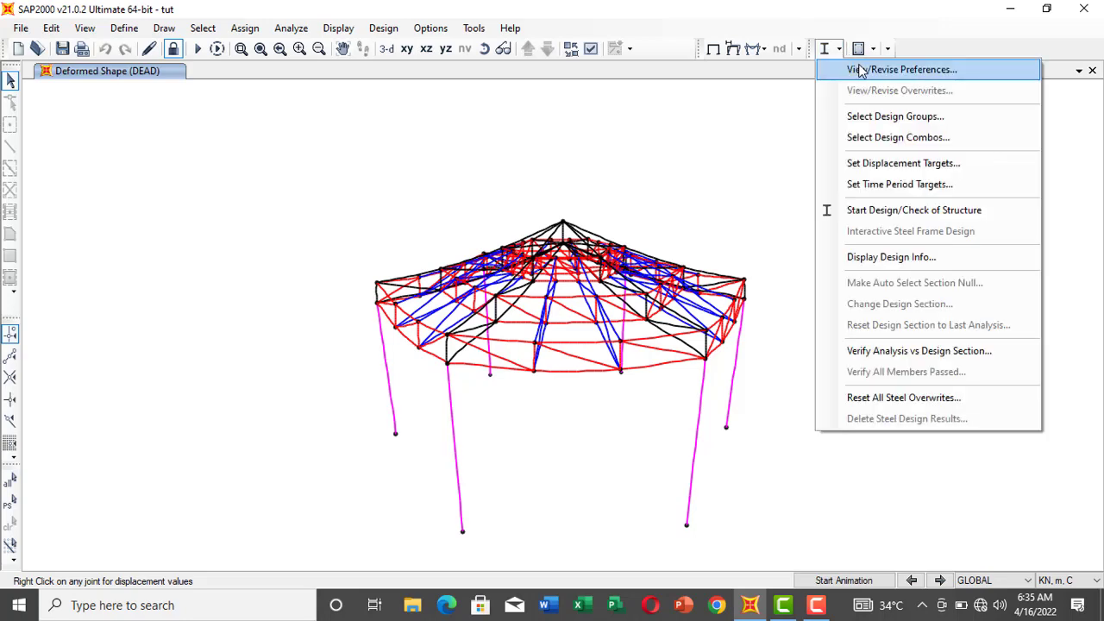
pyautogui.click(861, 71)
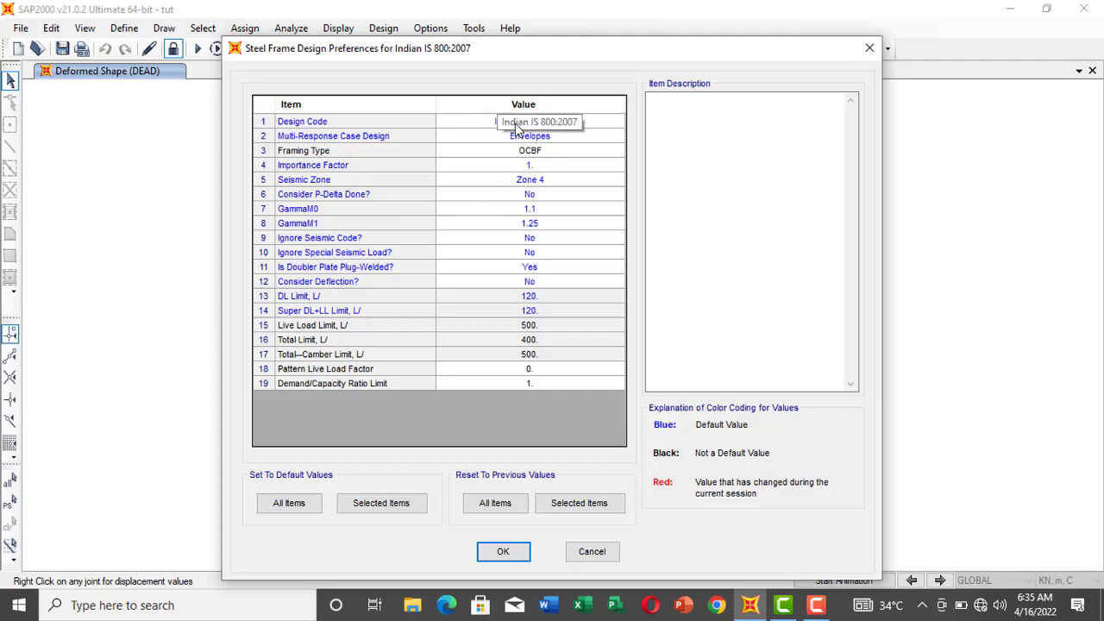
pyautogui.click(486, 127)
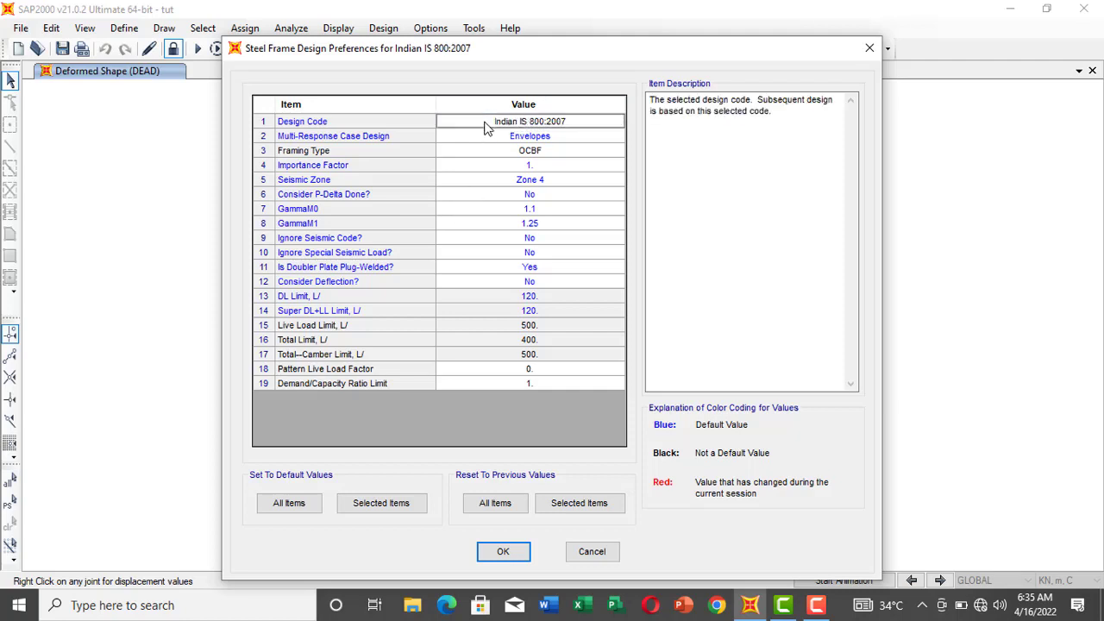
pyautogui.click(569, 126)
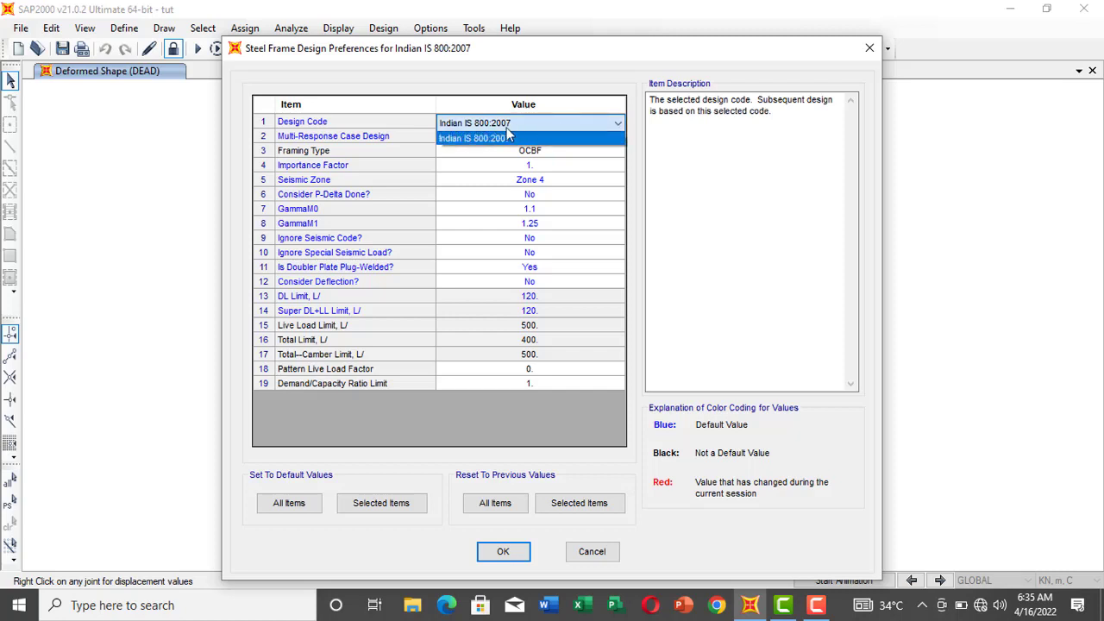
pyautogui.click(538, 126)
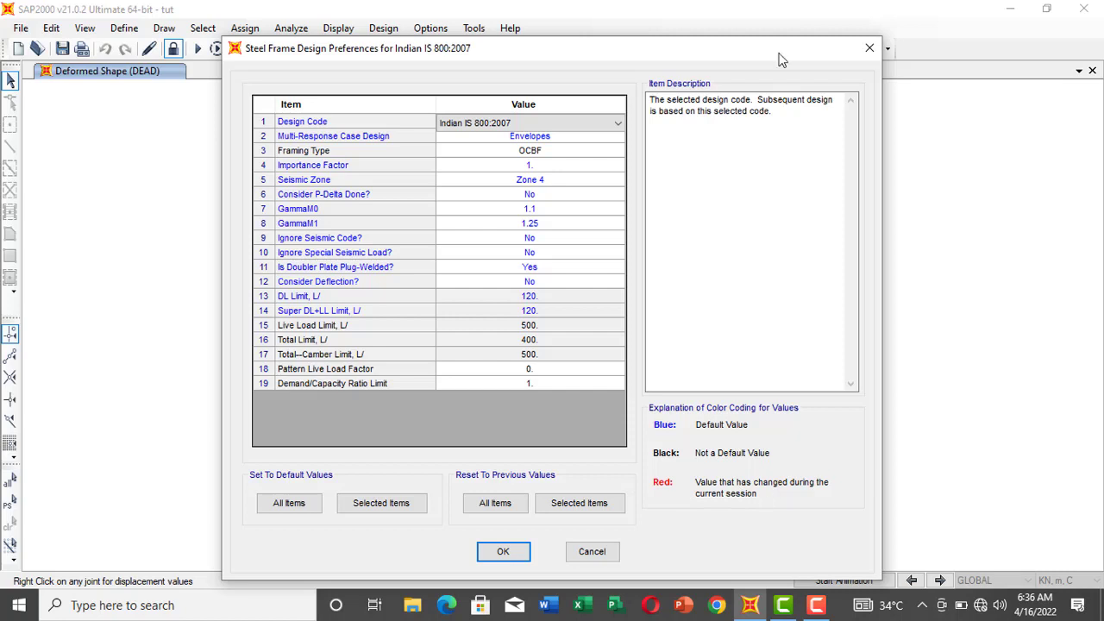
pyautogui.click(494, 551)
pyautogui.click(495, 551)
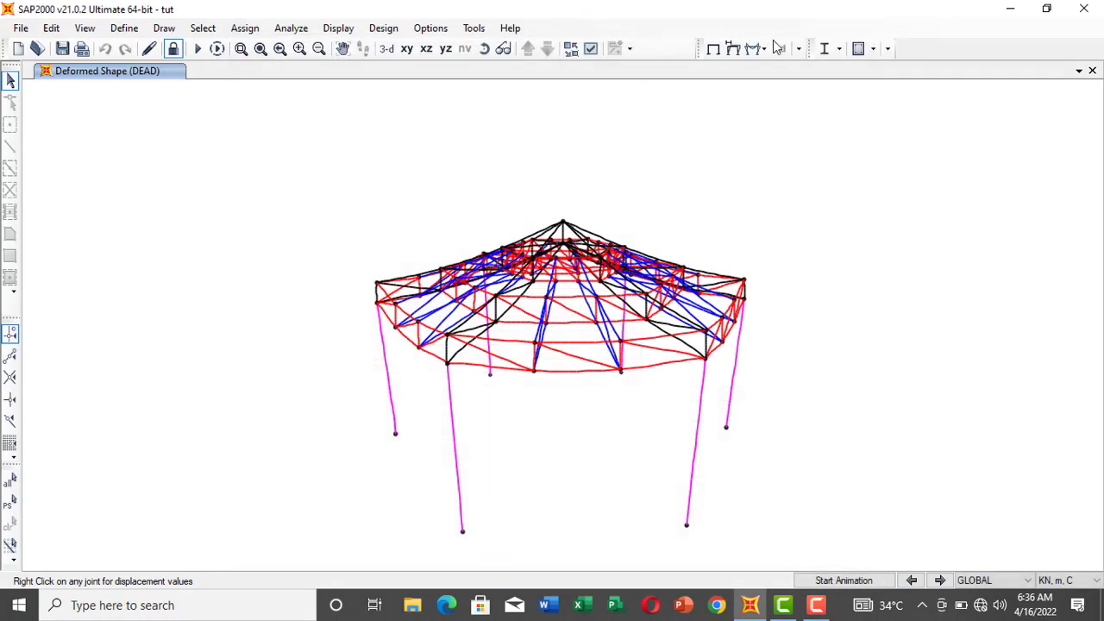
# Run the steel design/check of the structure and inspect the colour-coded stress ratios of the roof members
pyautogui.click(838, 48)
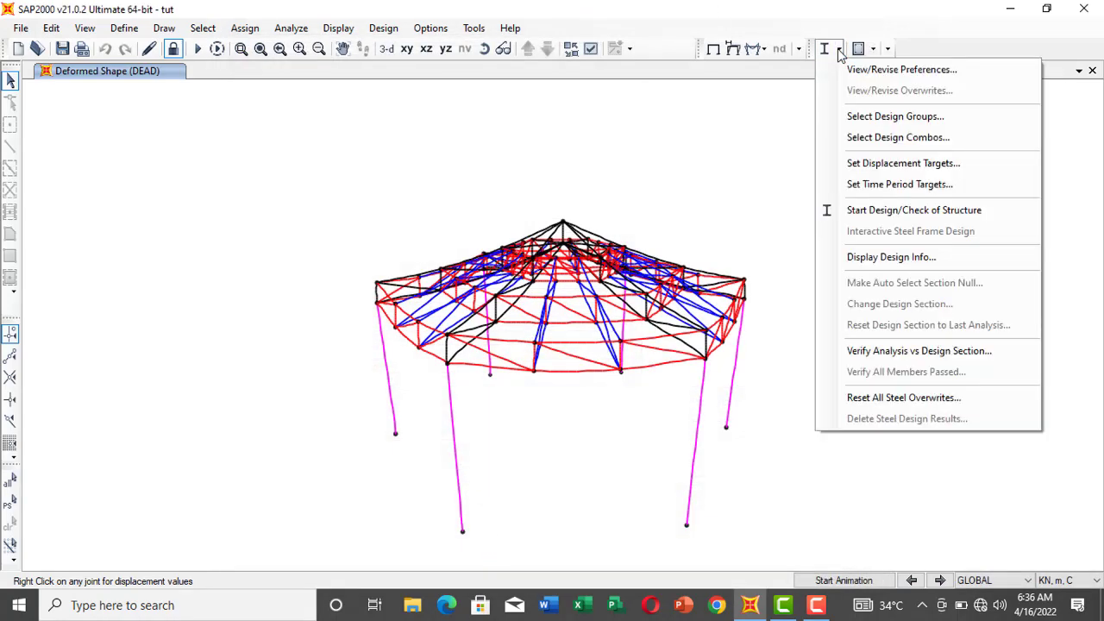
pyautogui.click(876, 210)
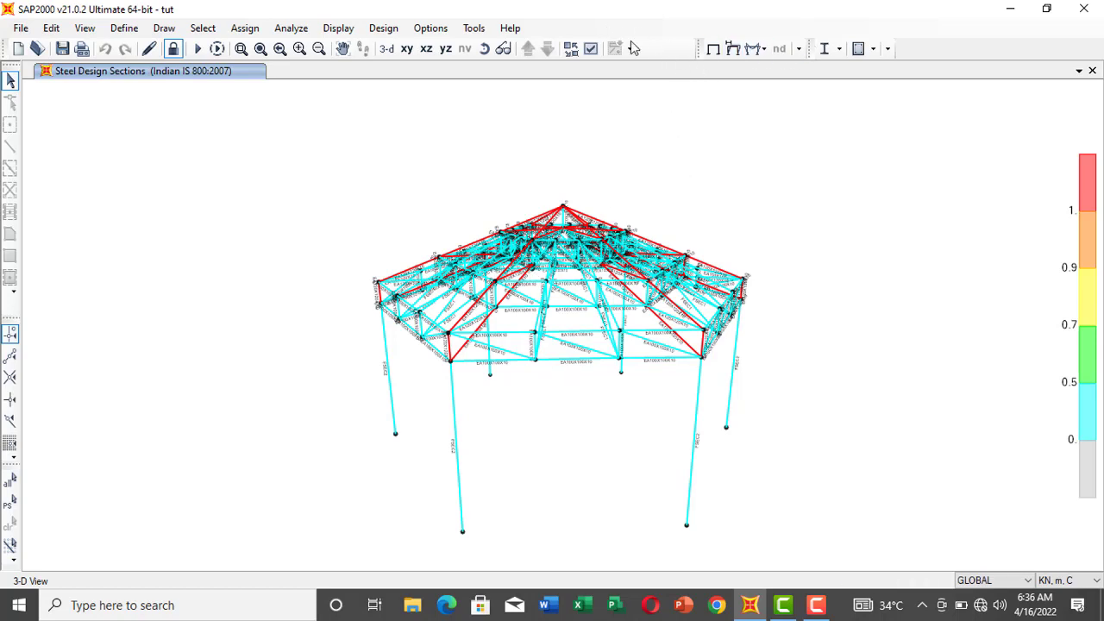
pyautogui.click(483, 48)
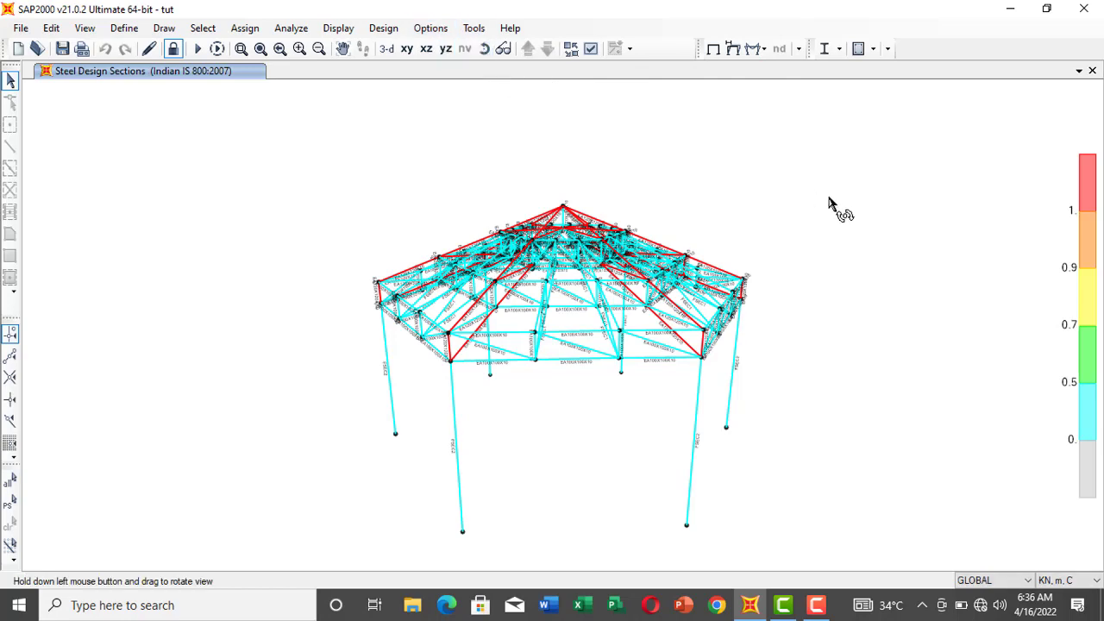
pyautogui.moveTo(829, 202); pyautogui.dragTo(478, 268)
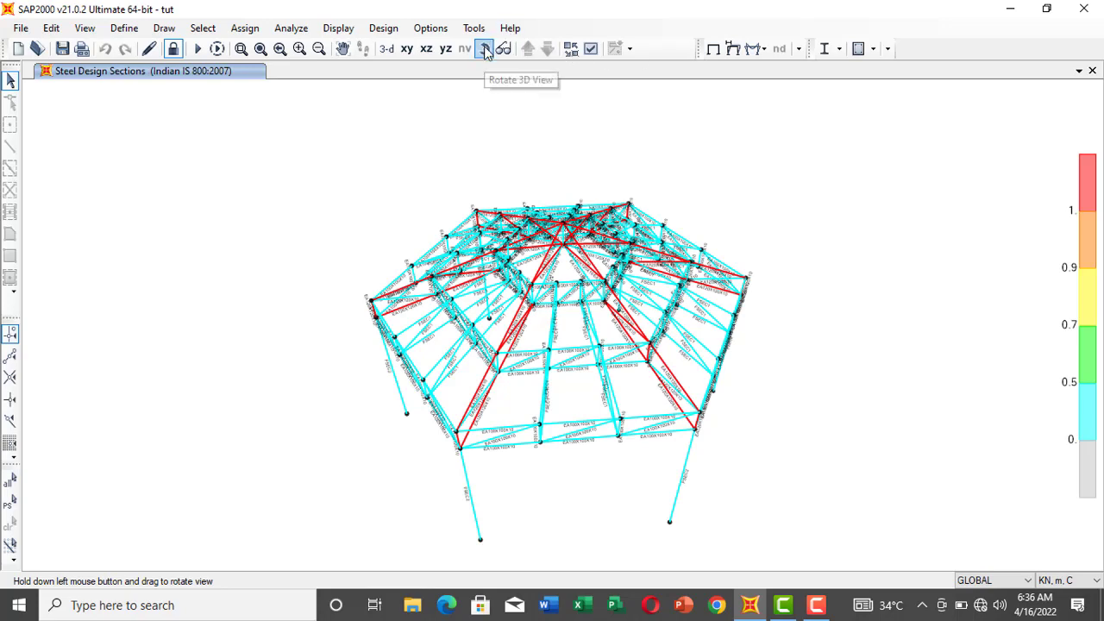
pyautogui.moveTo(796, 244); pyautogui.dragTo(676, 276)
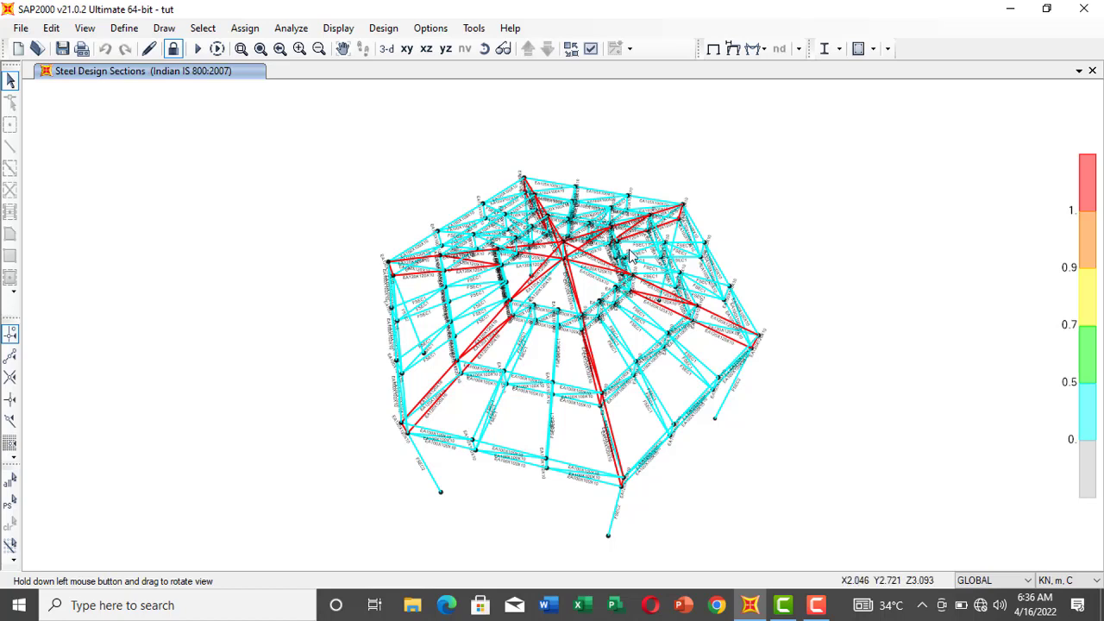
# Verify whether all steel members passed the stress/capacity check, and select the failed frames for inspection
pyautogui.click(838, 49)
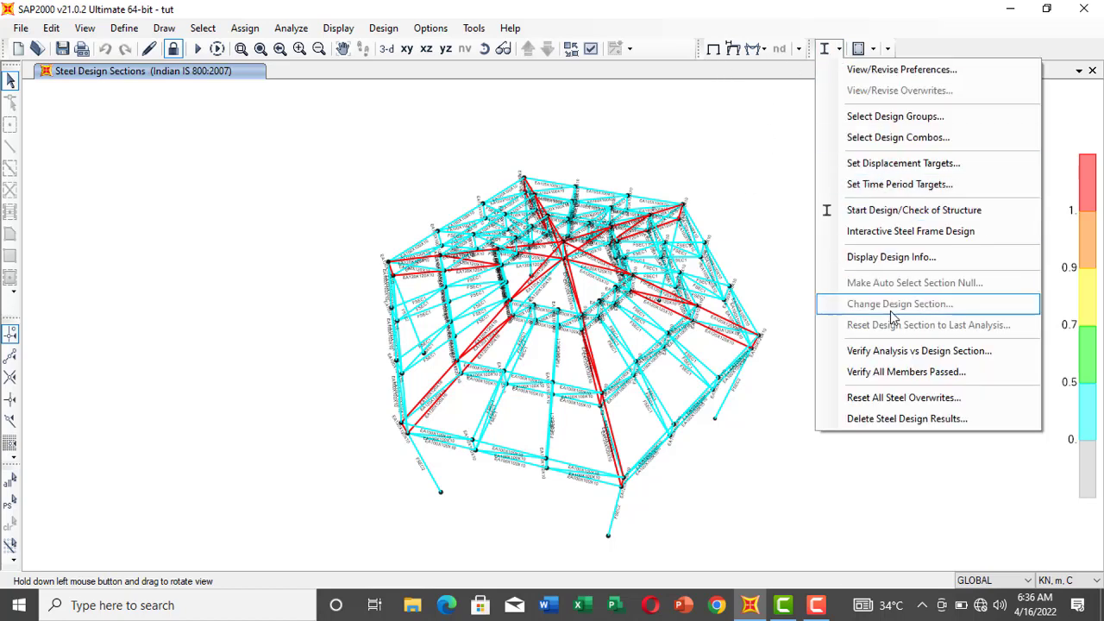
pyautogui.click(900, 375)
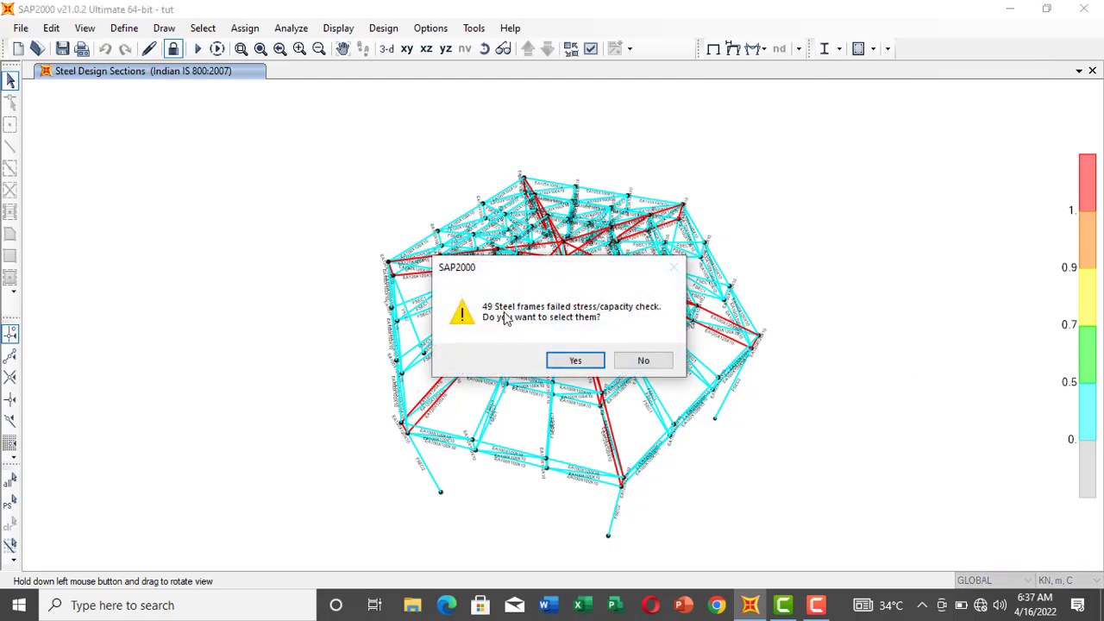
pyautogui.click(575, 360)
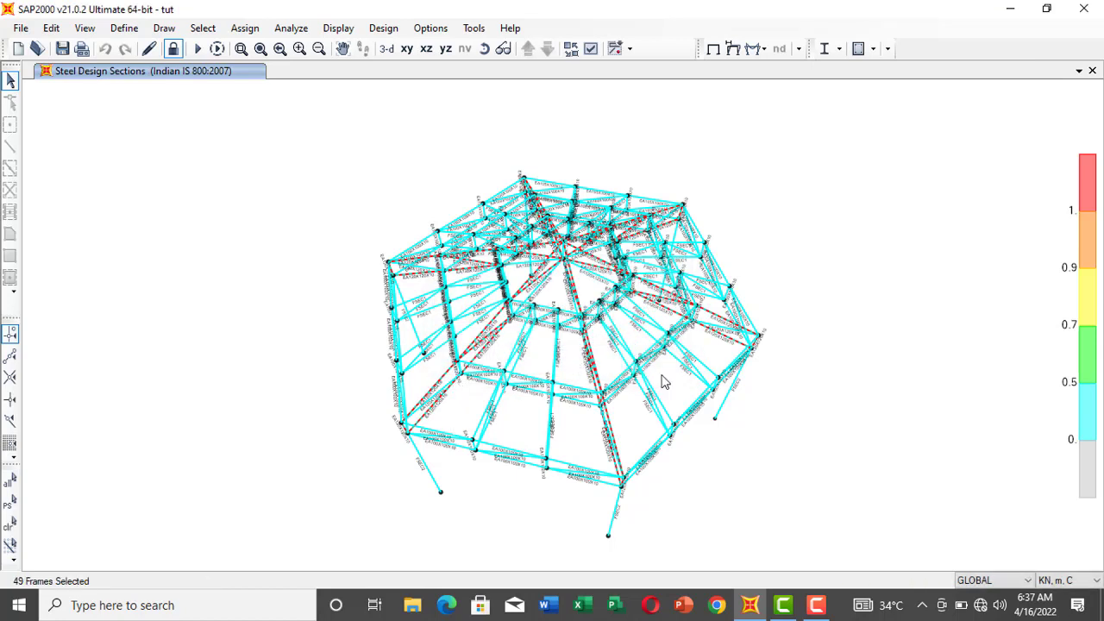
pyautogui.click(484, 48)
pyautogui.moveTo(815, 371); pyautogui.dragTo(696, 352)
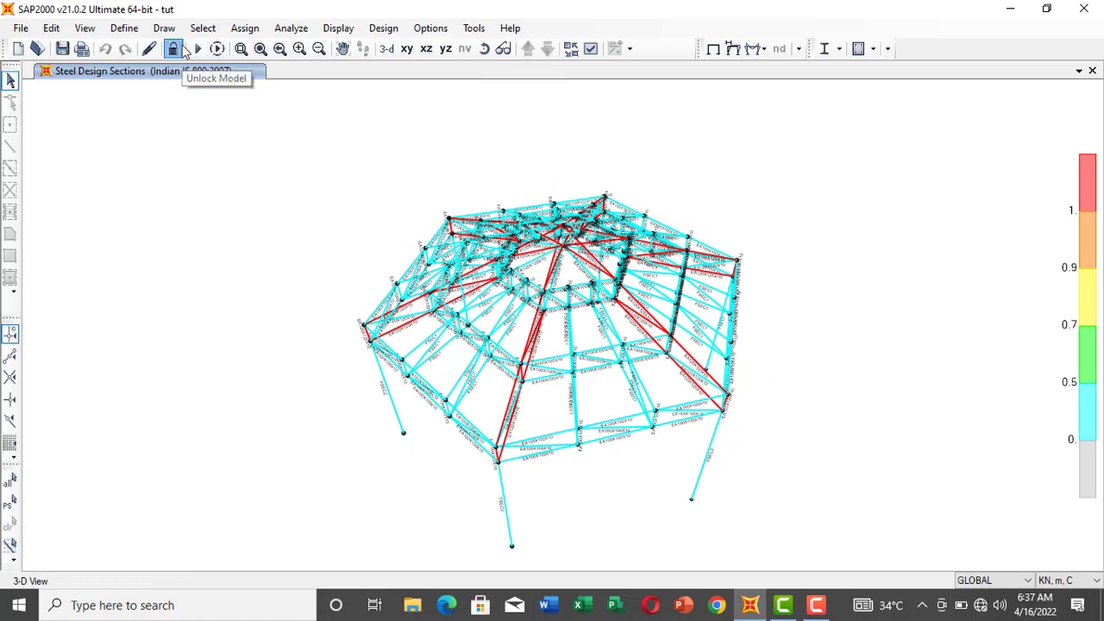
# Review the dimensions and material of the EA120X120X10 angle section in the frame properties, and close its section data
pyautogui.click(131, 31)
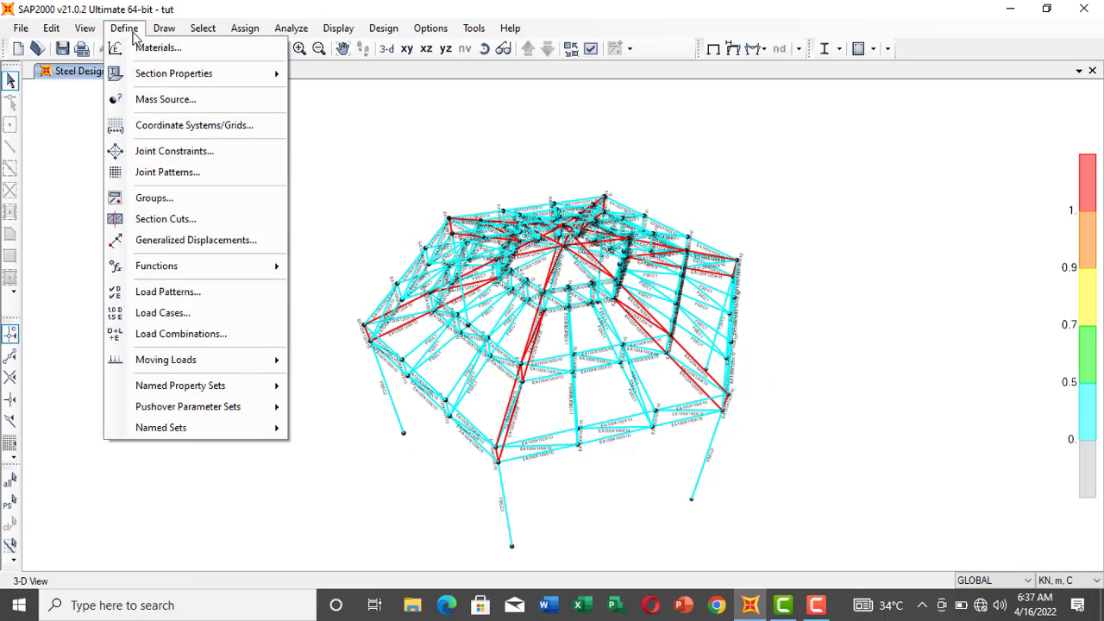
pyautogui.moveTo(173, 76)
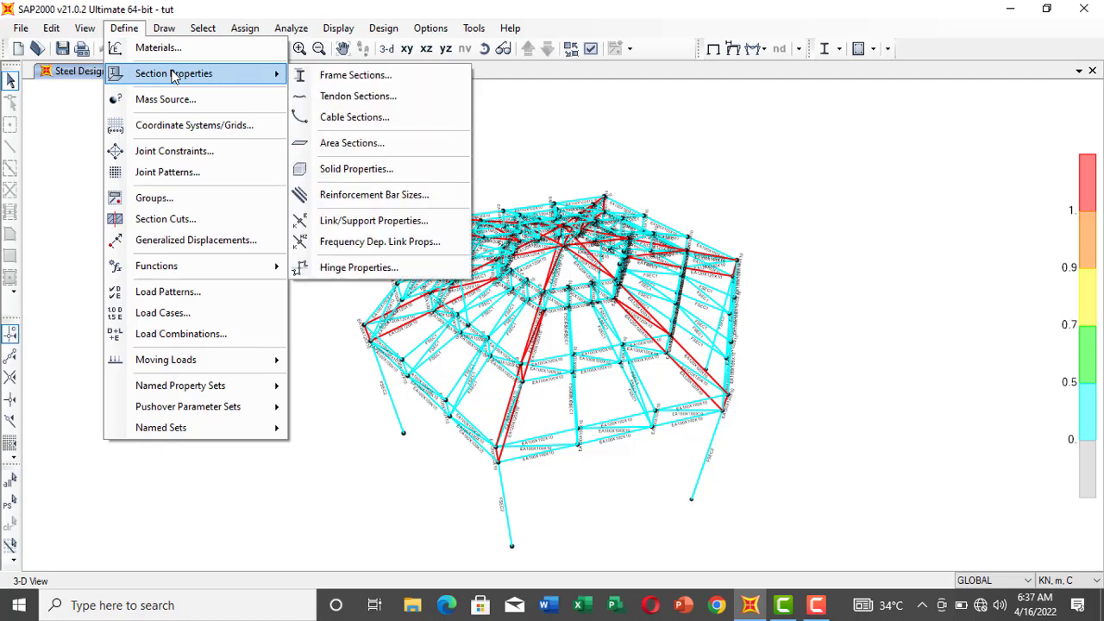
pyautogui.click(349, 76)
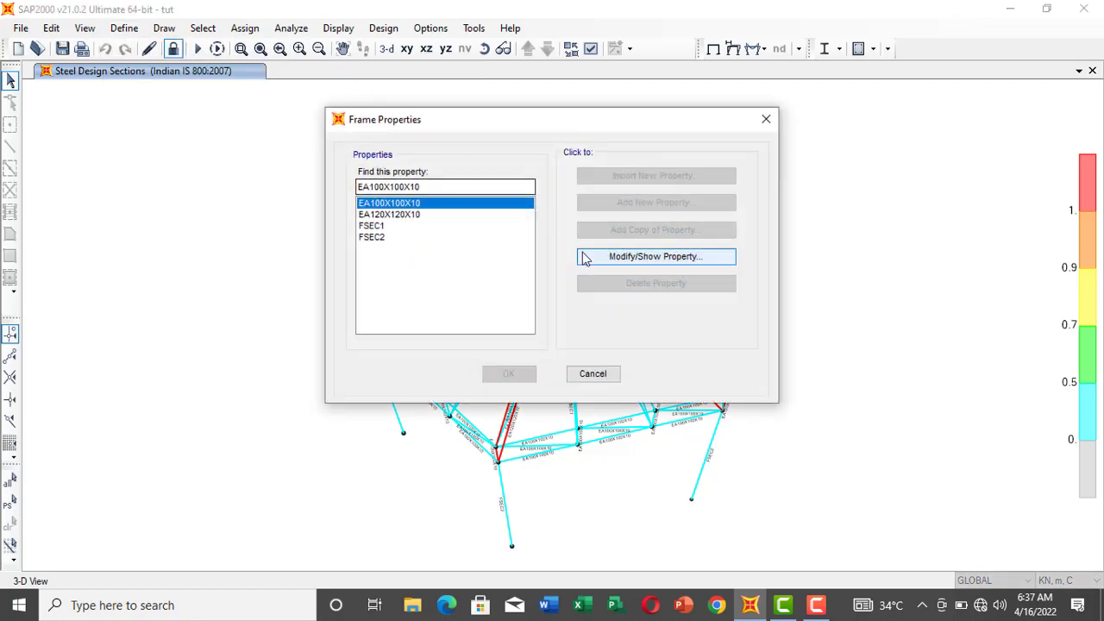
pyautogui.click(403, 215)
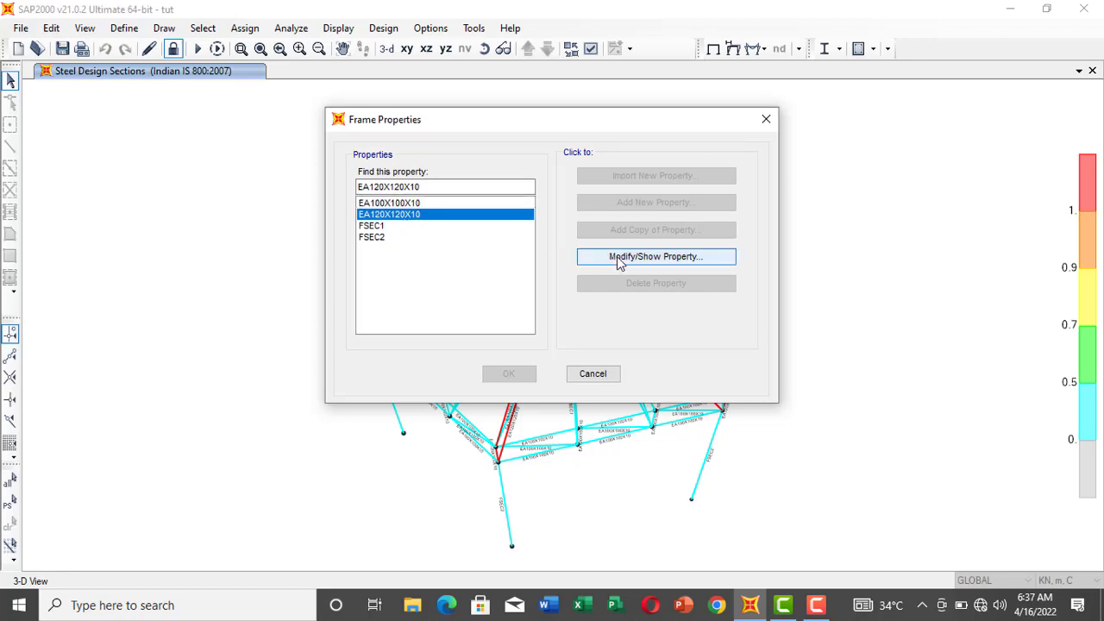
pyautogui.click(617, 258)
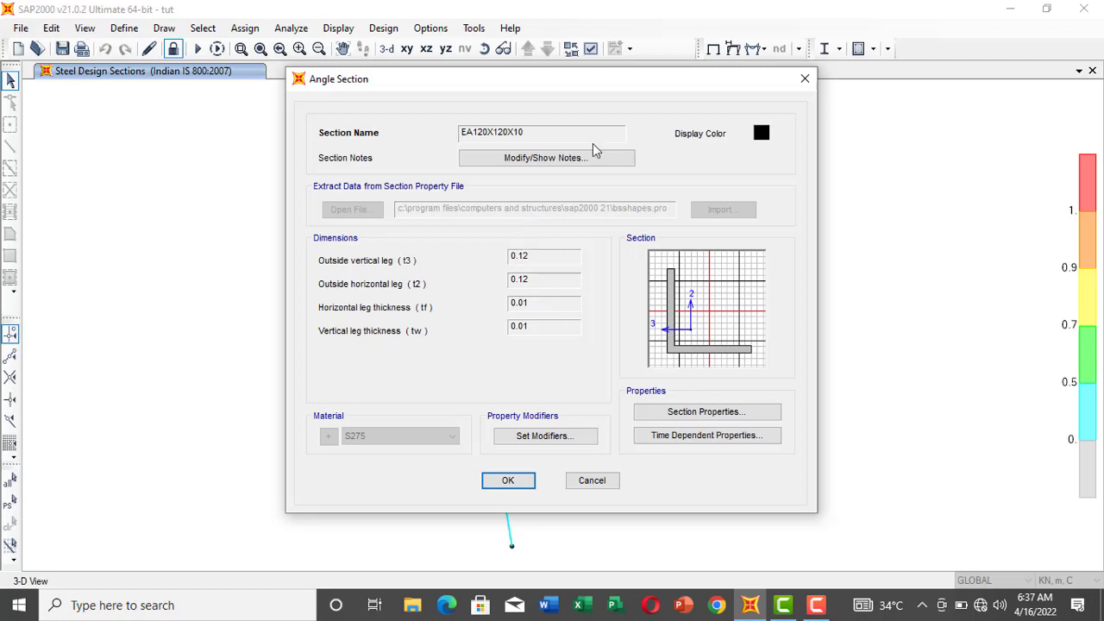
pyautogui.click(805, 80)
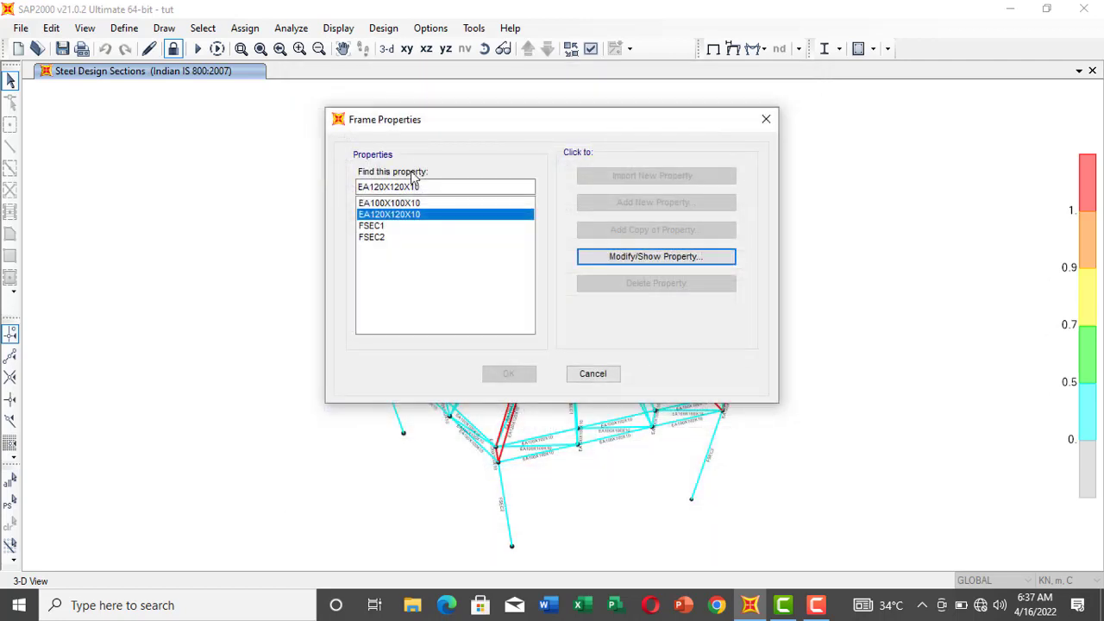
# Review the dimensions and material of the FSEC2 rectangular section, and close the section data and the frame properties
pyautogui.click(382, 237)
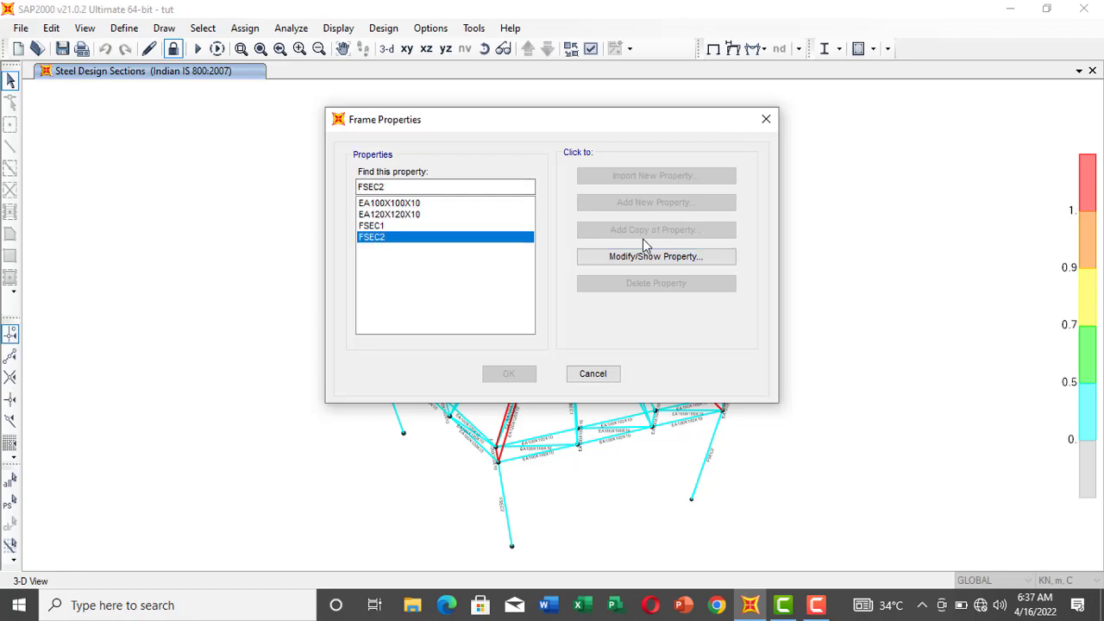
pyautogui.click(634, 258)
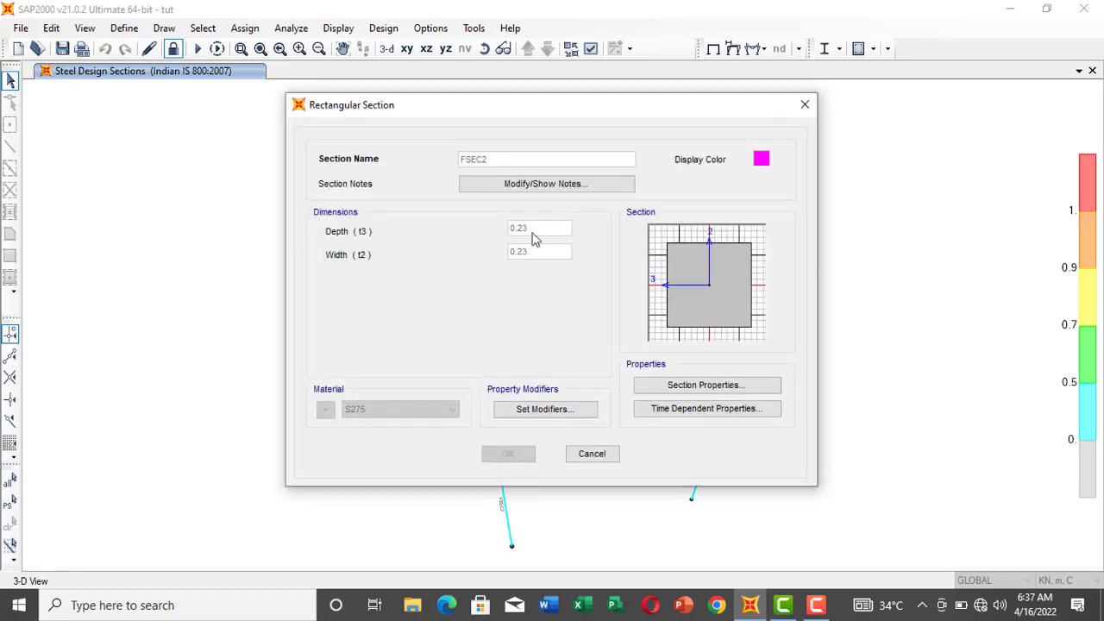
pyautogui.click(805, 104)
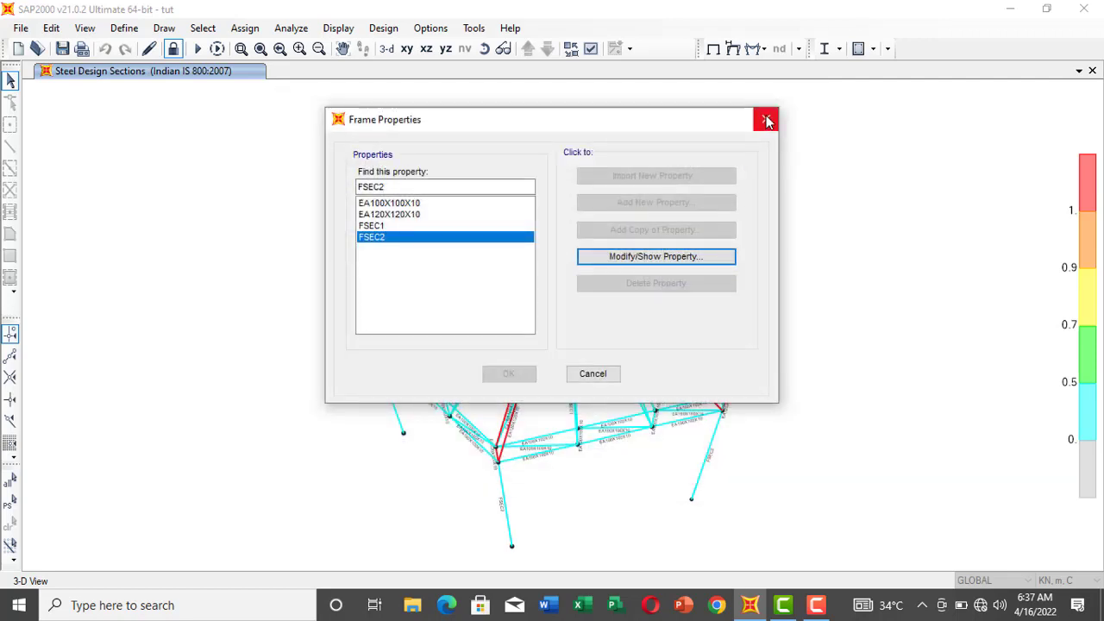
pyautogui.click(766, 120)
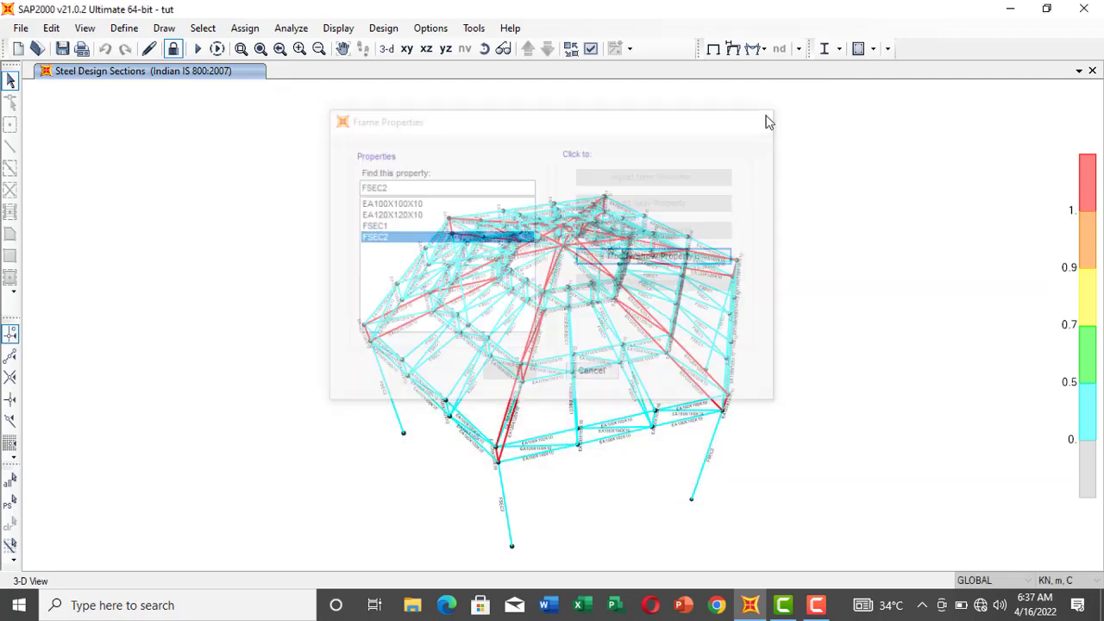
# Try to unlock the analysed model, and cancel the deletion of its analysis results
pyautogui.click(174, 50)
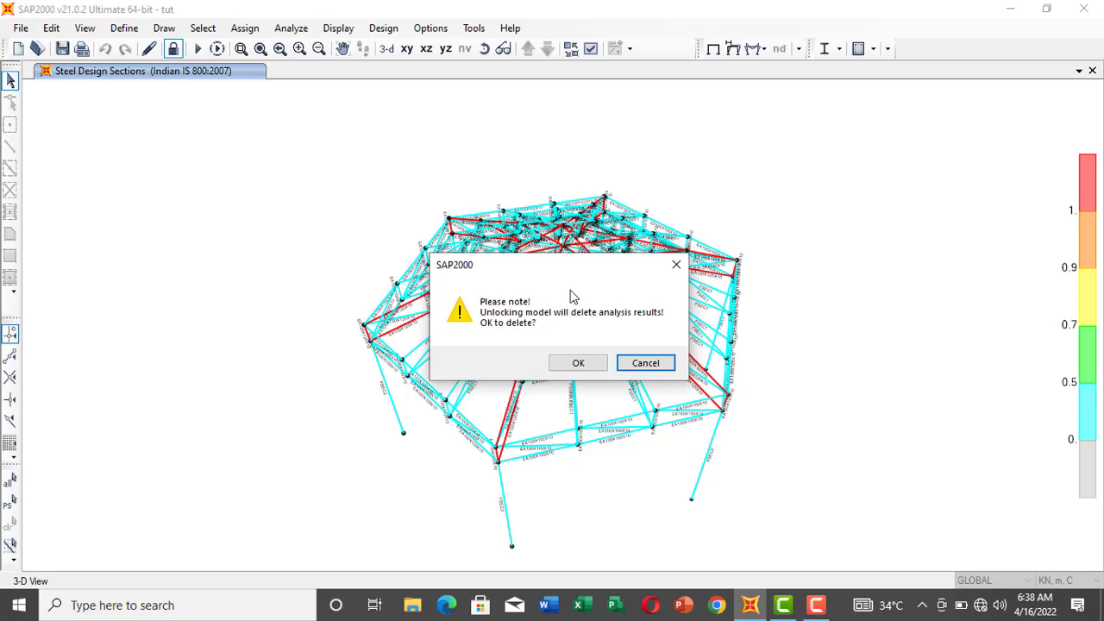
pyautogui.click(677, 265)
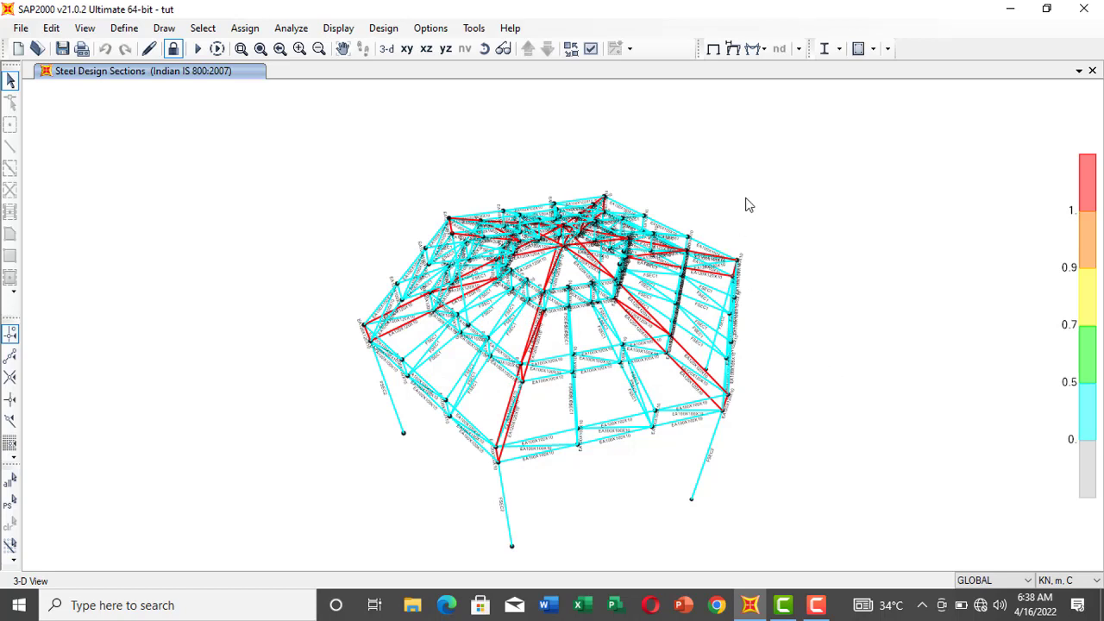